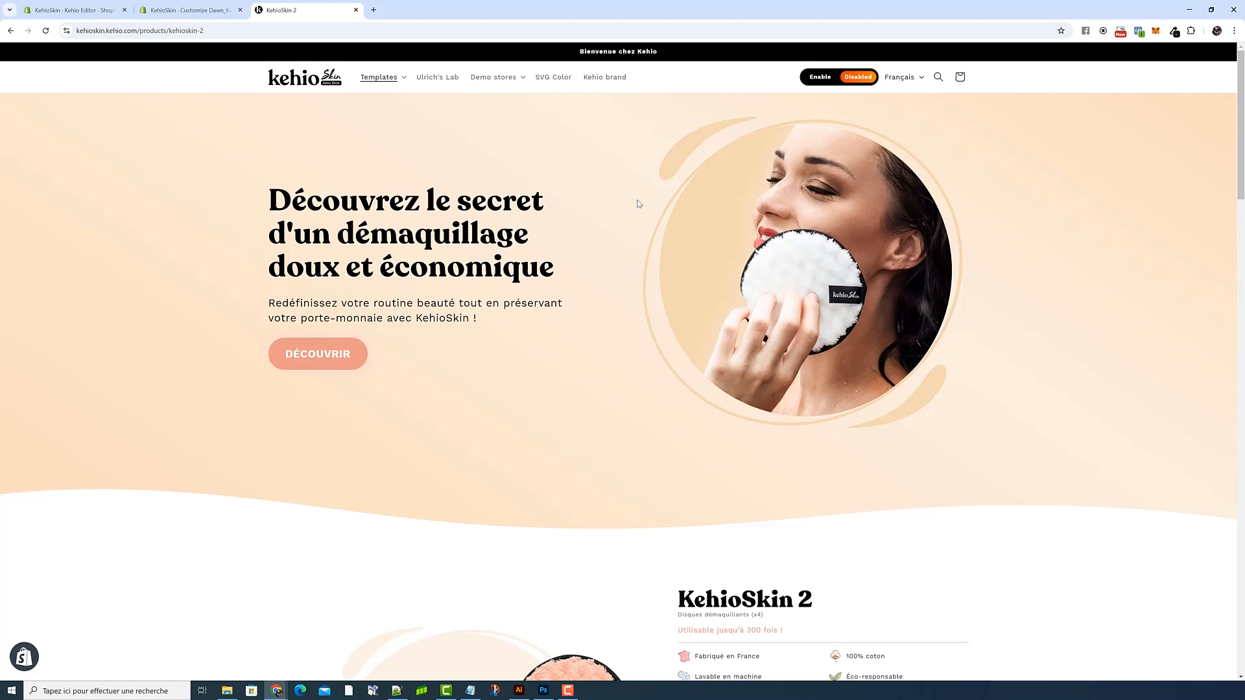
Enable creation downloads on the KehioSkin 2 page, download the hero banner creation, and import 852.csv into Kehio Editor
click(825, 82)
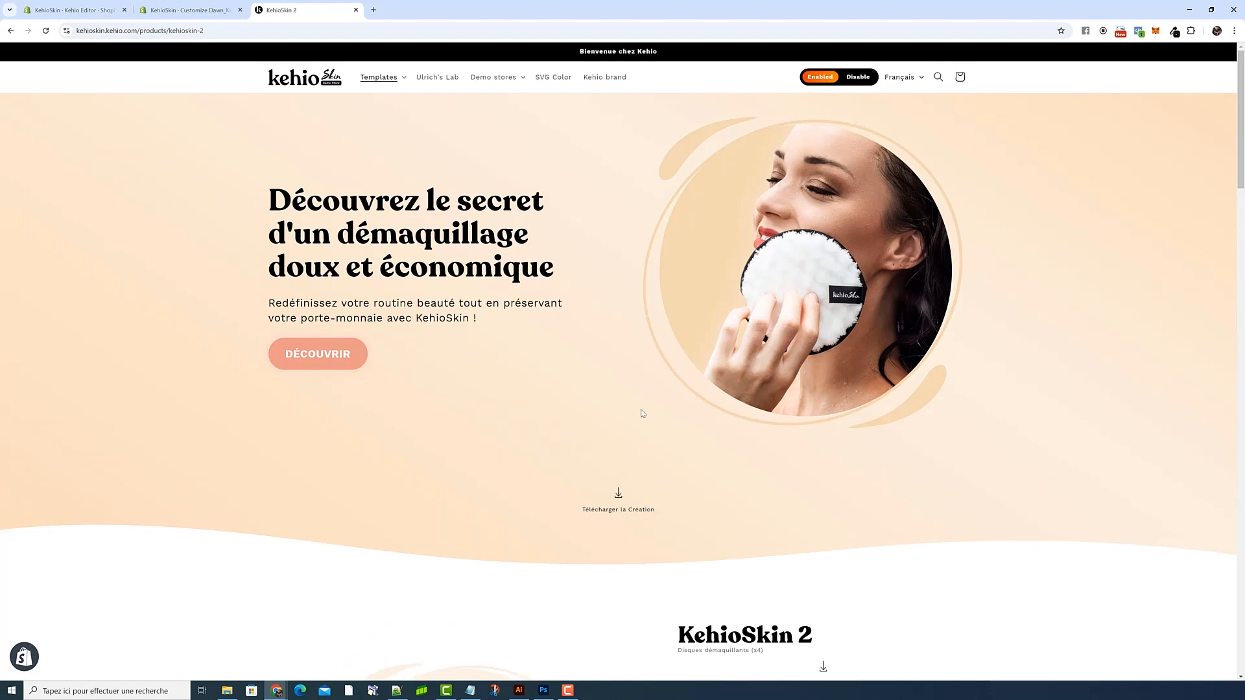
click(619, 510)
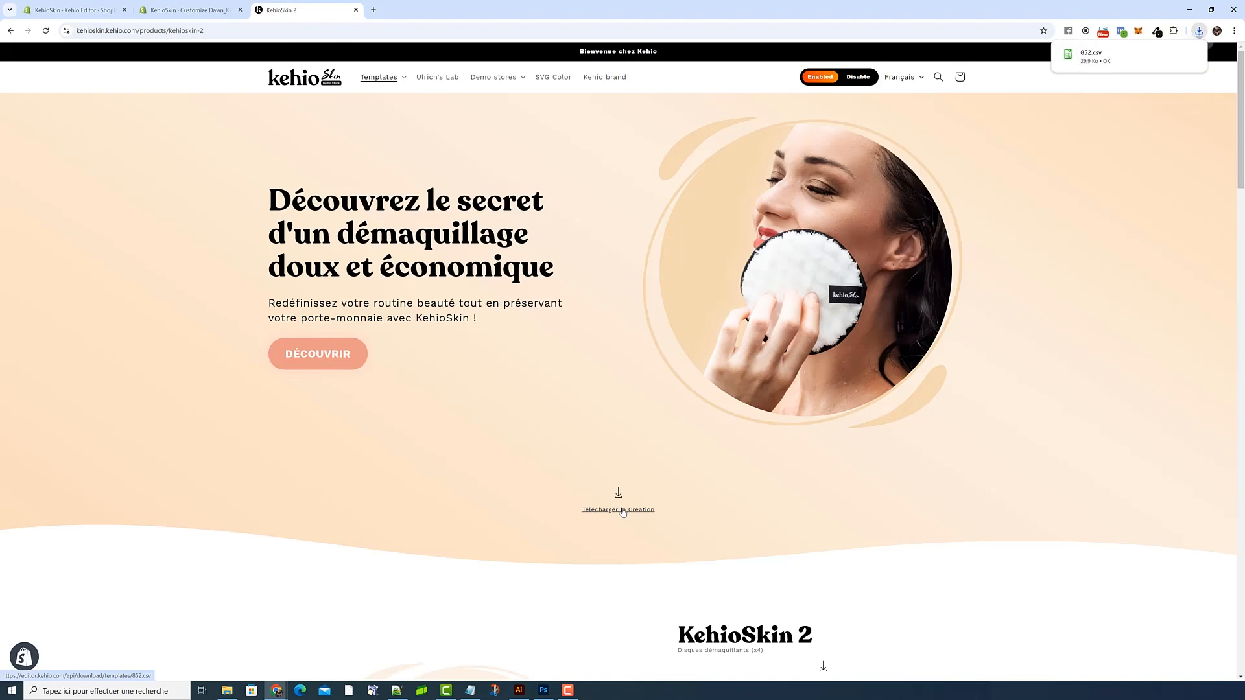
click(71, 10)
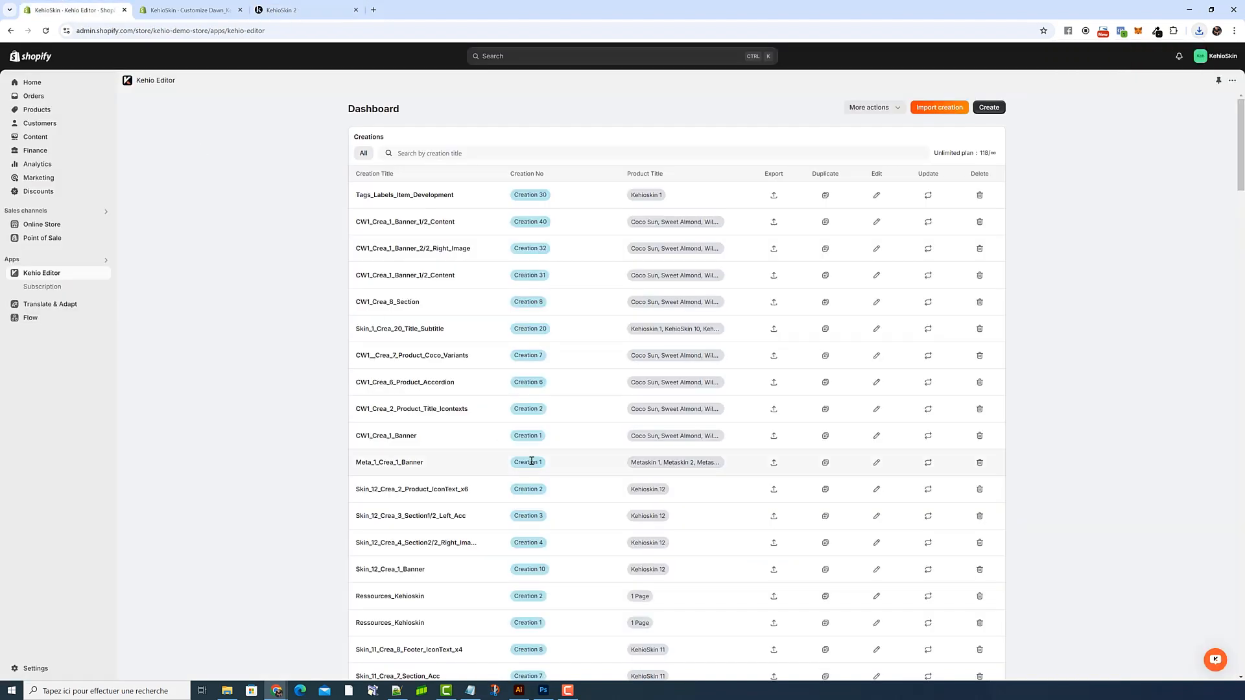
click(943, 110)
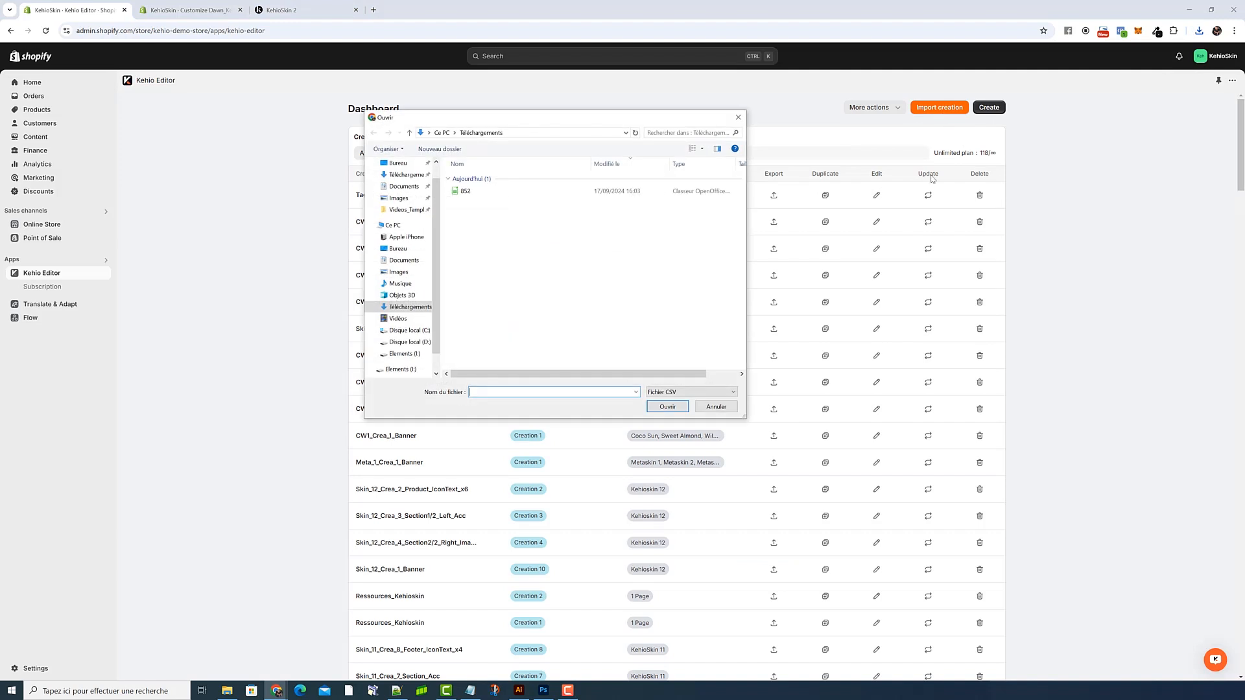
click(487, 192)
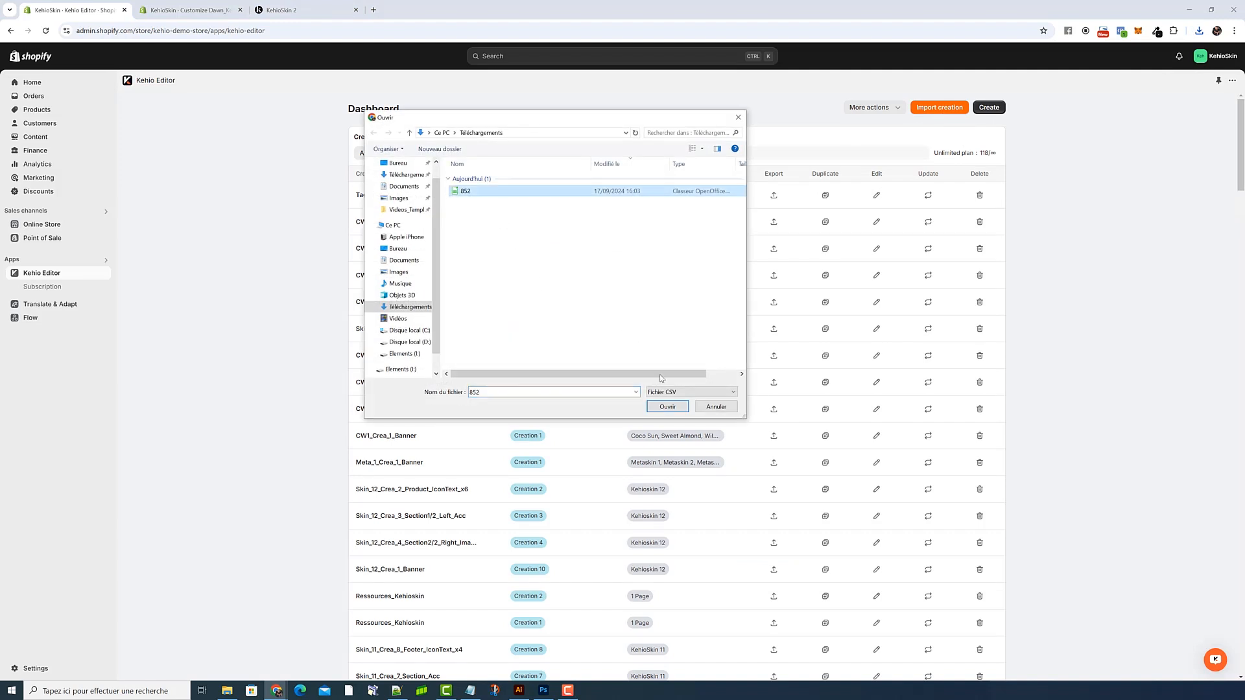
click(668, 407)
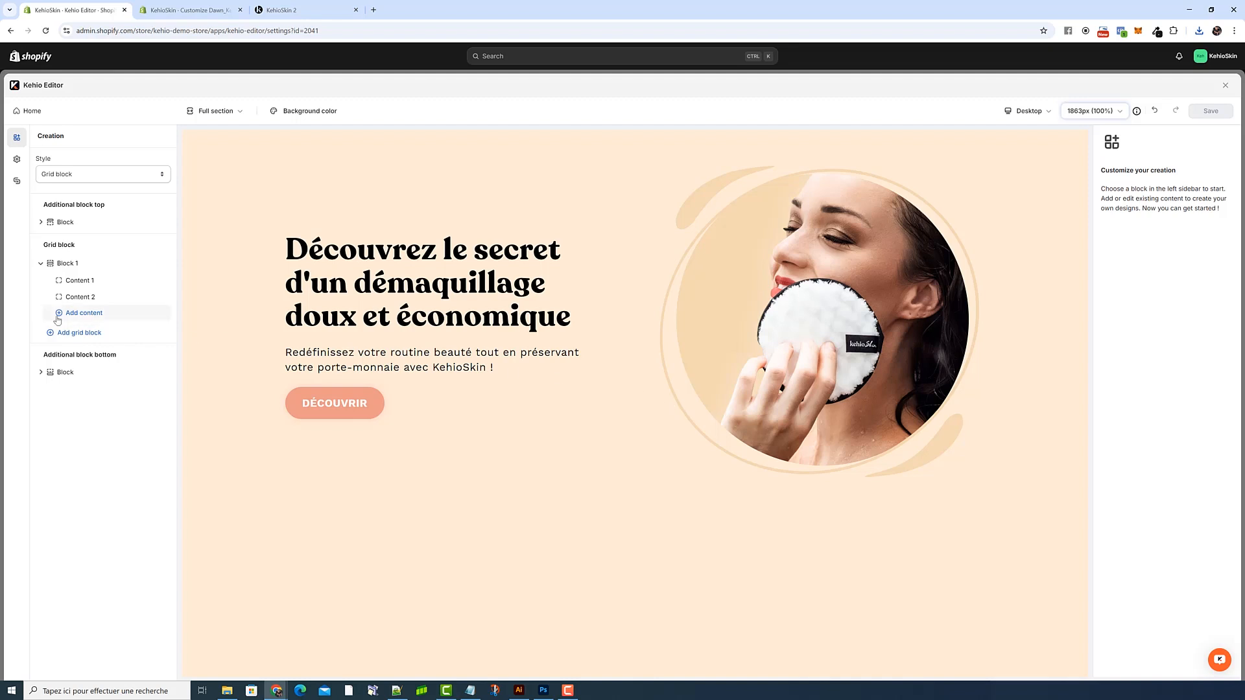
Open the advanced image settings of Content 2 and copy the link of kehioskin-image-demo-3 from the Shopify files
click(90, 299)
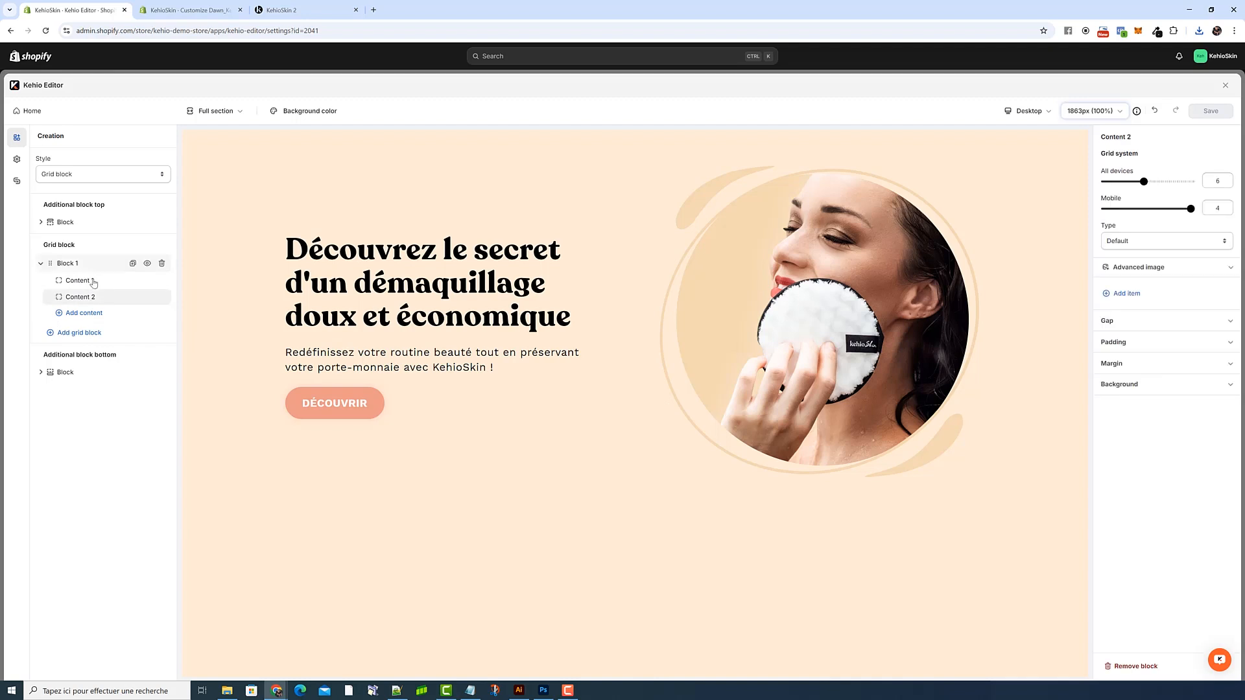
click(1139, 268)
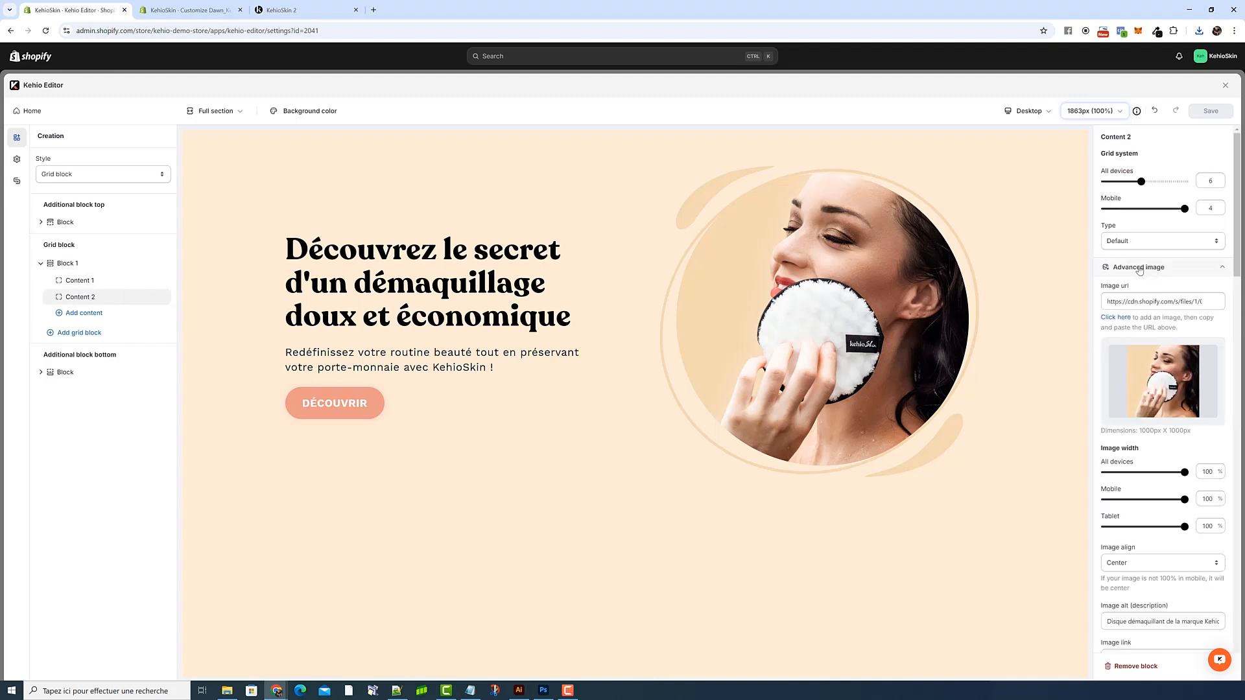
click(1116, 318)
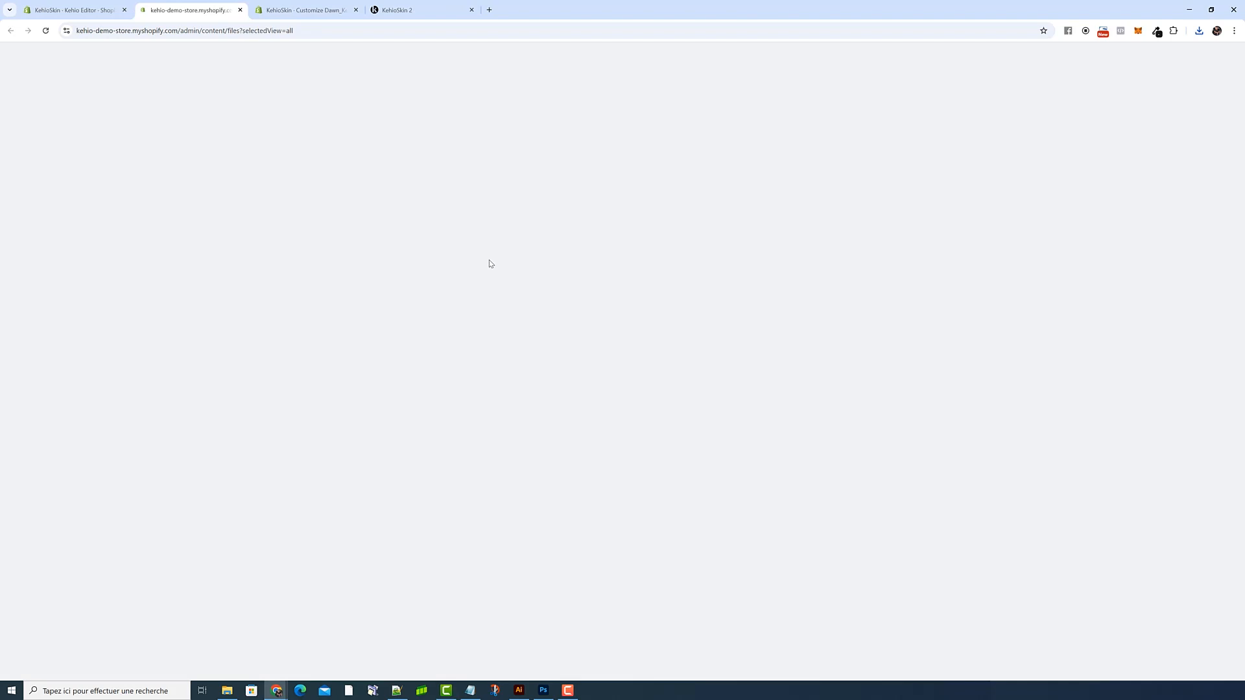
click(71, 10)
mouse_move(1193, 431)
mouse_down()
mouse_move(1128, 431)
mouse_move(1134, 389)
mouse_move(1194, 437)
mouse_up()
click(203, 7)
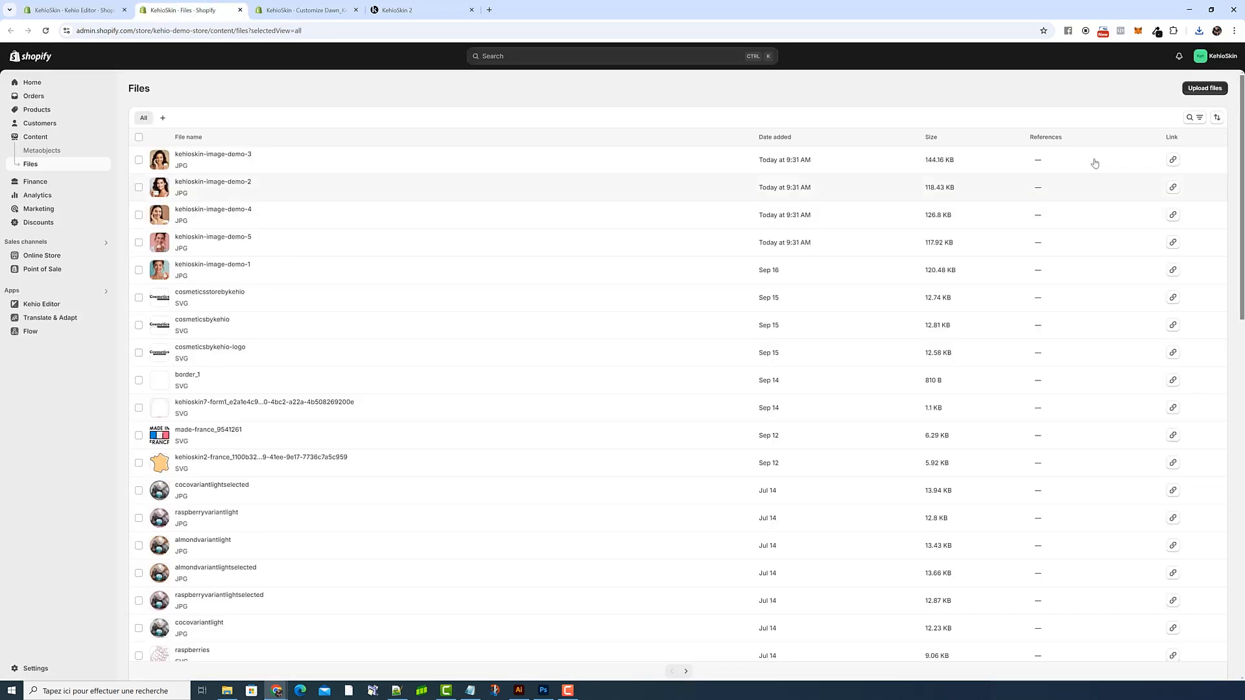
click(1172, 160)
Replace the image URL of Content 2 in Kehio Editor with the copied kehioskin-image-demo-3 link
click(57, 11)
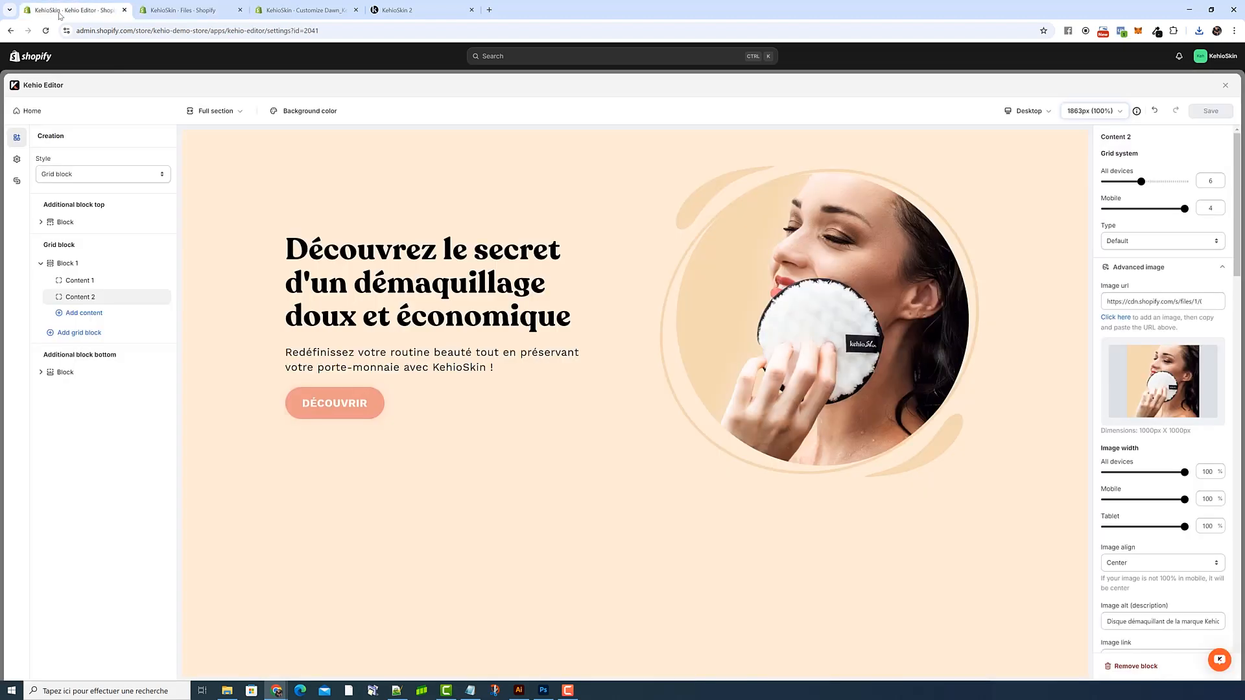
click(1146, 302)
key(ctrl+a)
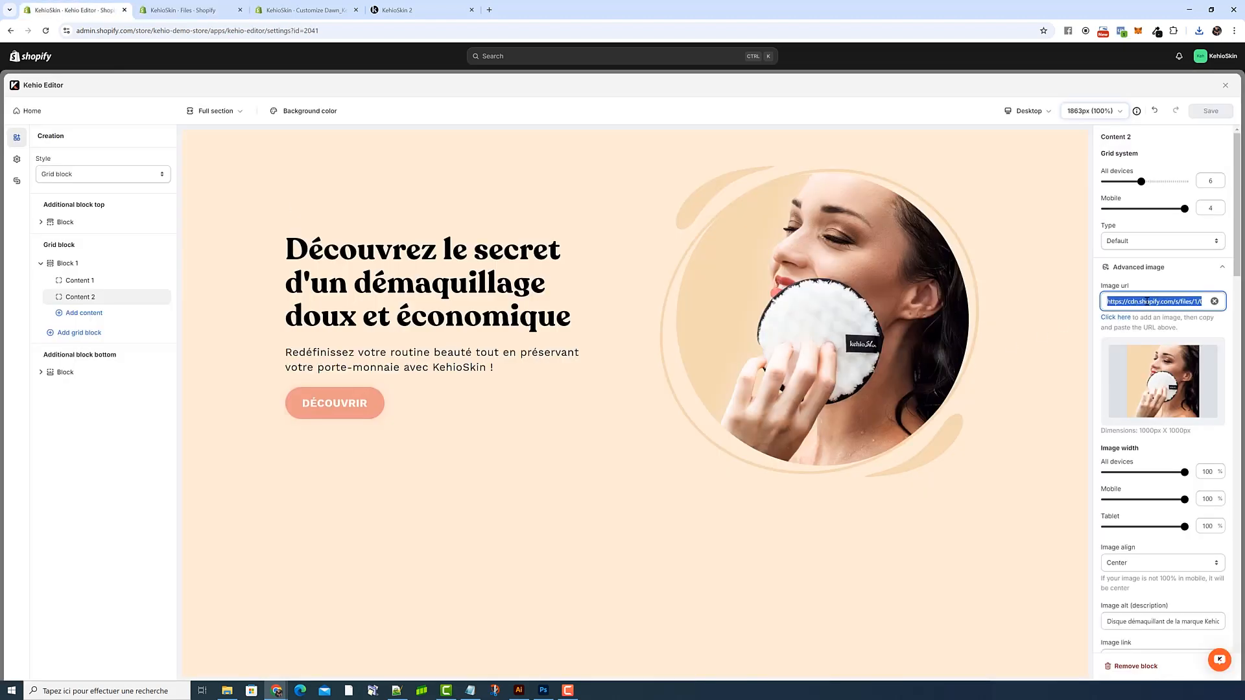
key(ctrl+v)
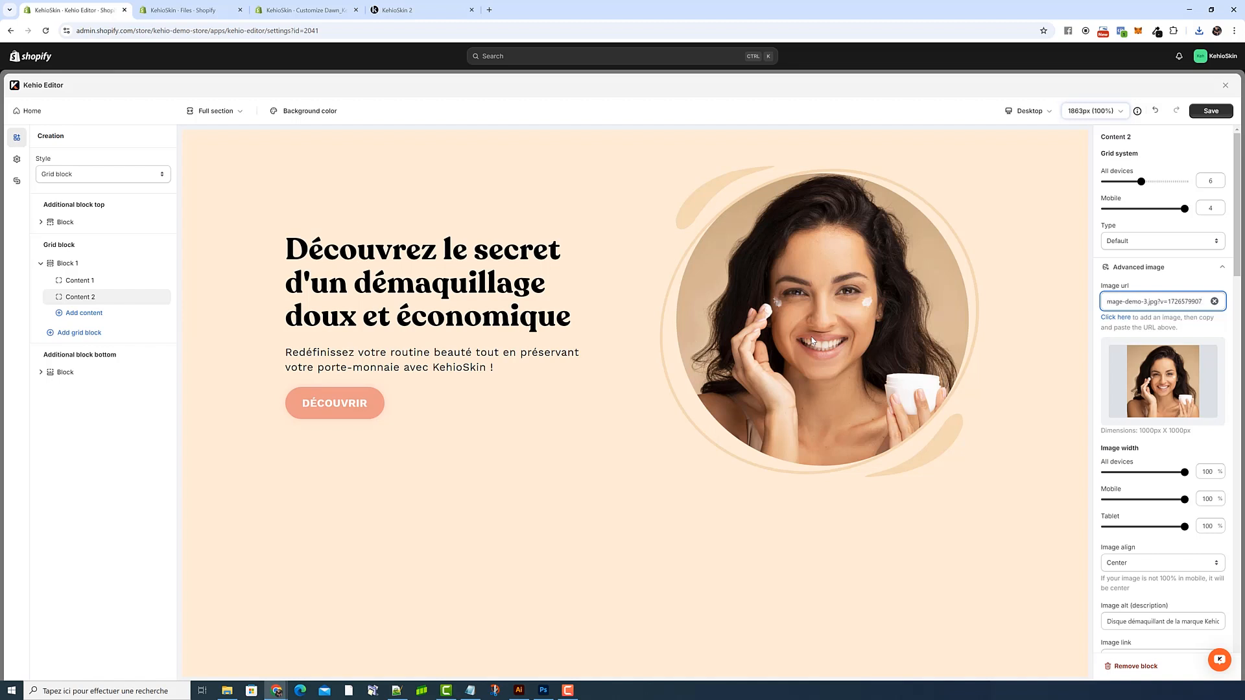
Copy the cover image URL from the advanced image settings of Content 2
scroll(1170, 344, down, 10)
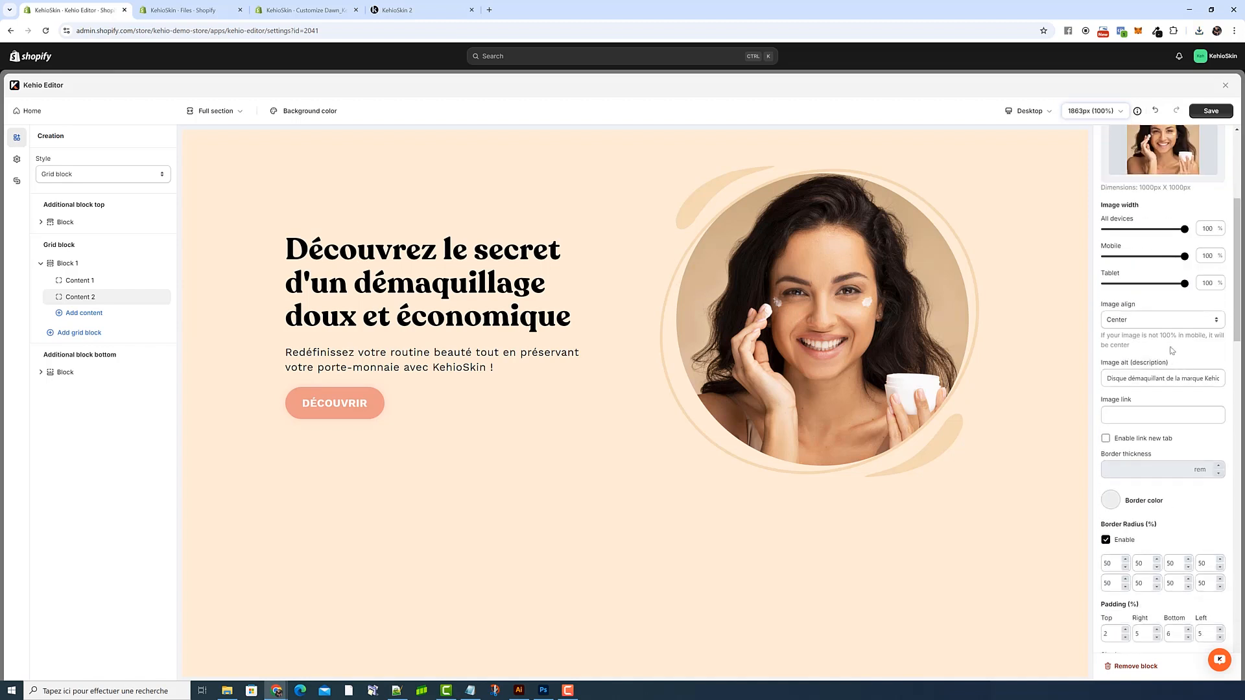
scroll(1171, 344, down, 2)
click(1157, 331)
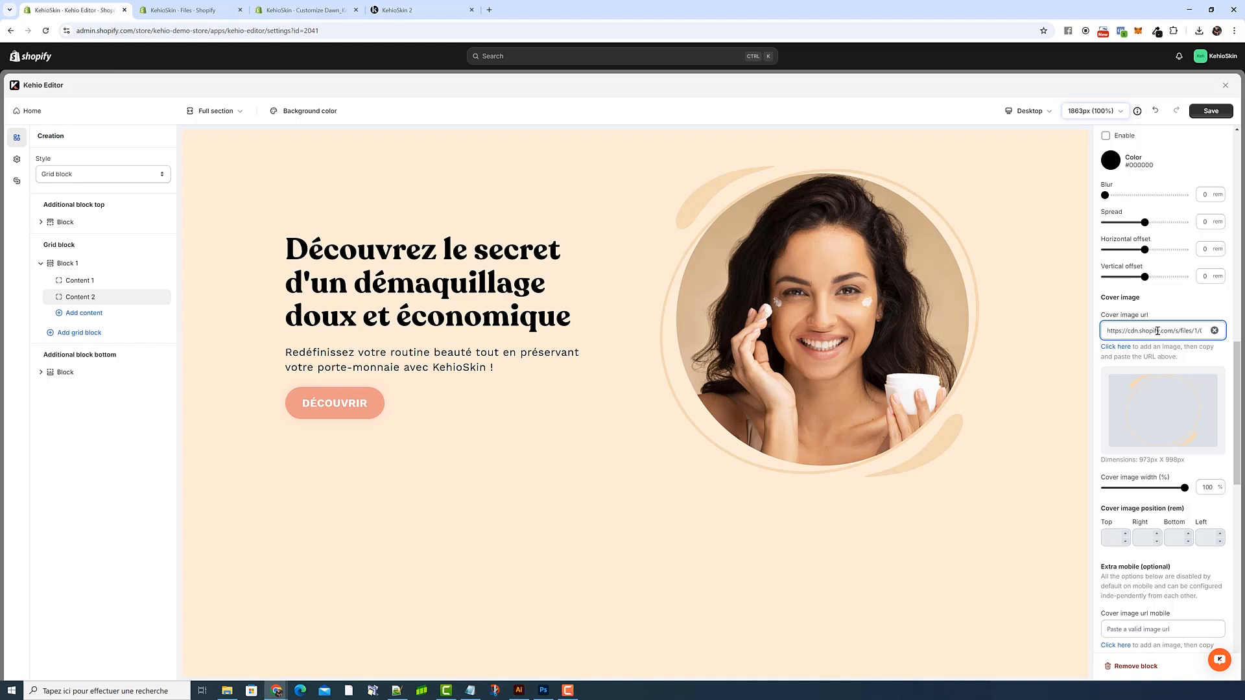
triple_click(1158, 330)
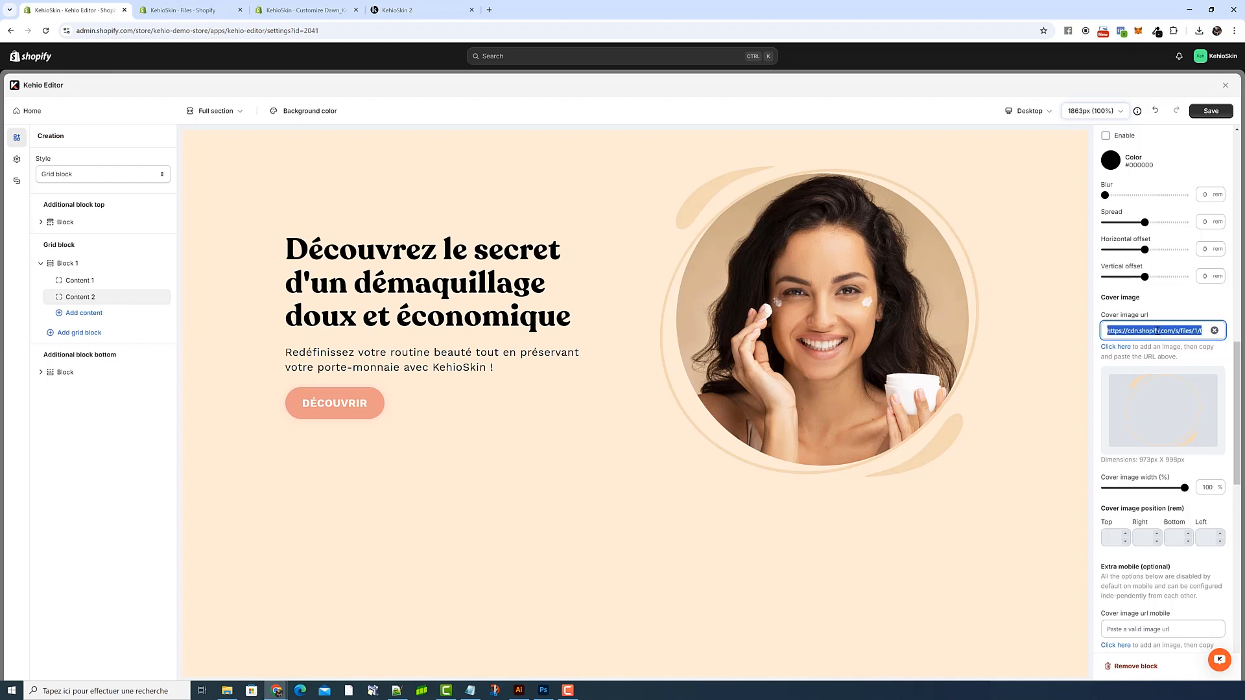
right_click(1158, 331)
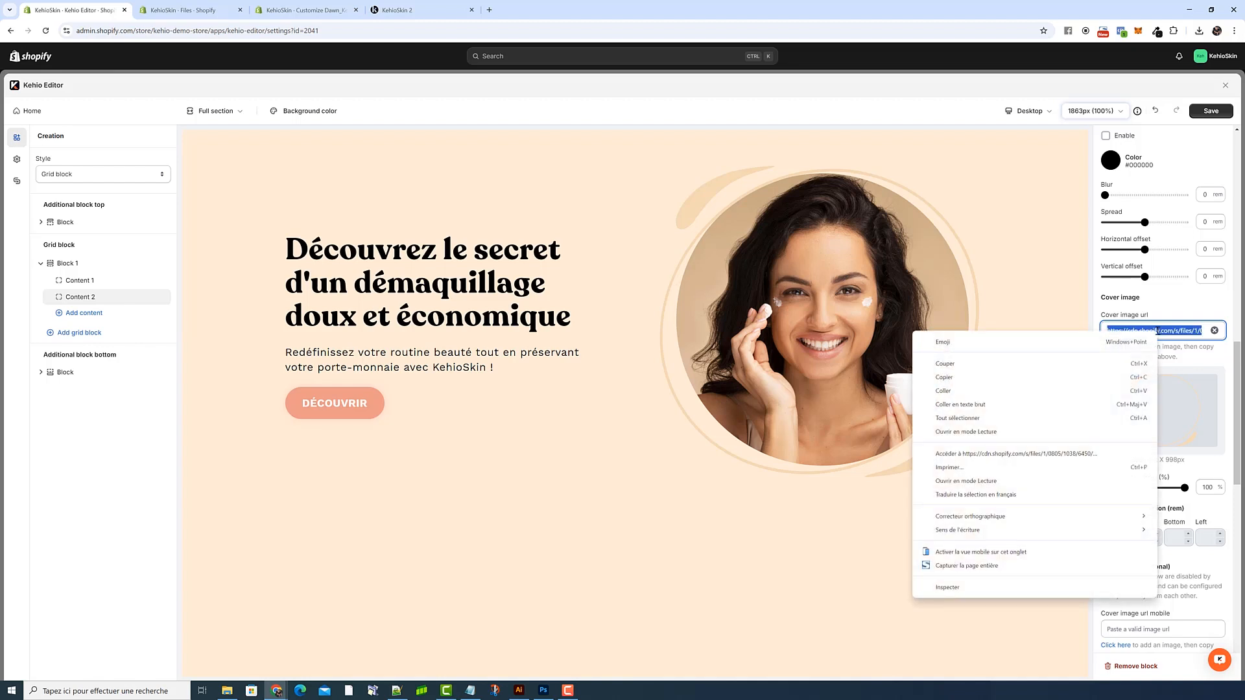
click(1004, 378)
Open the SVG Color tool from the KehioSkin 2 template page in a separate browser tab
click(375, 14)
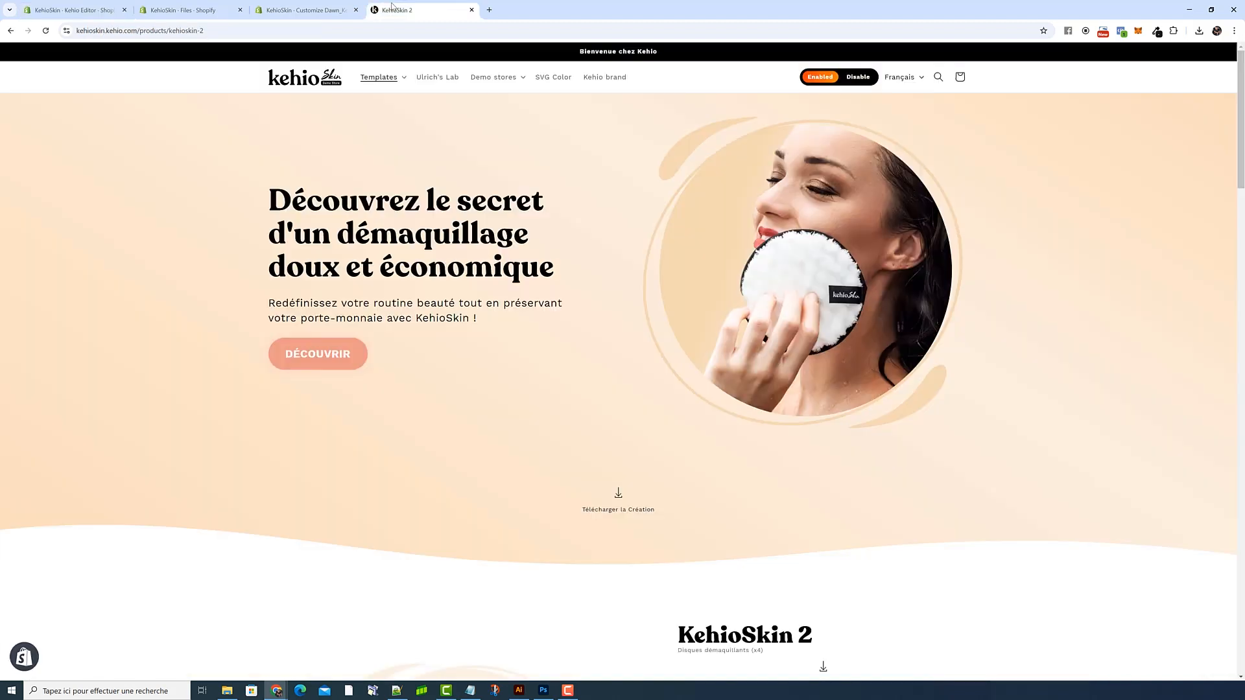
click(555, 82)
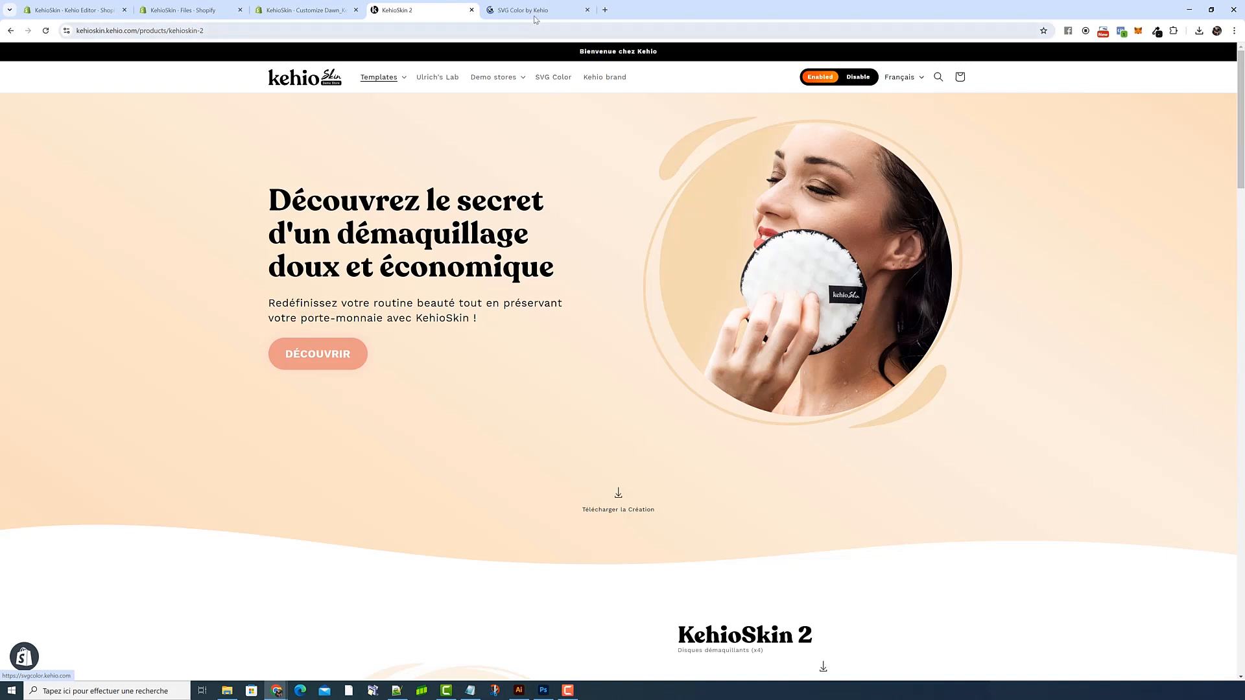
click(444, 11)
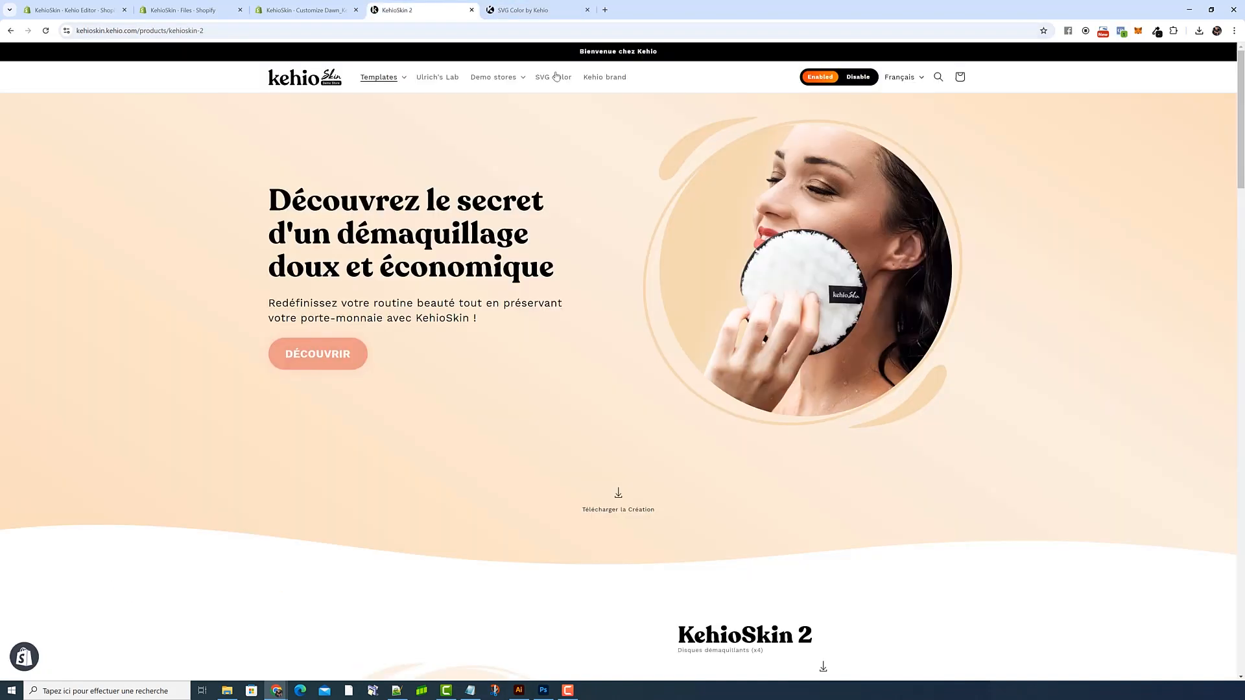
click(555, 77)
click(10, 31)
click(528, 10)
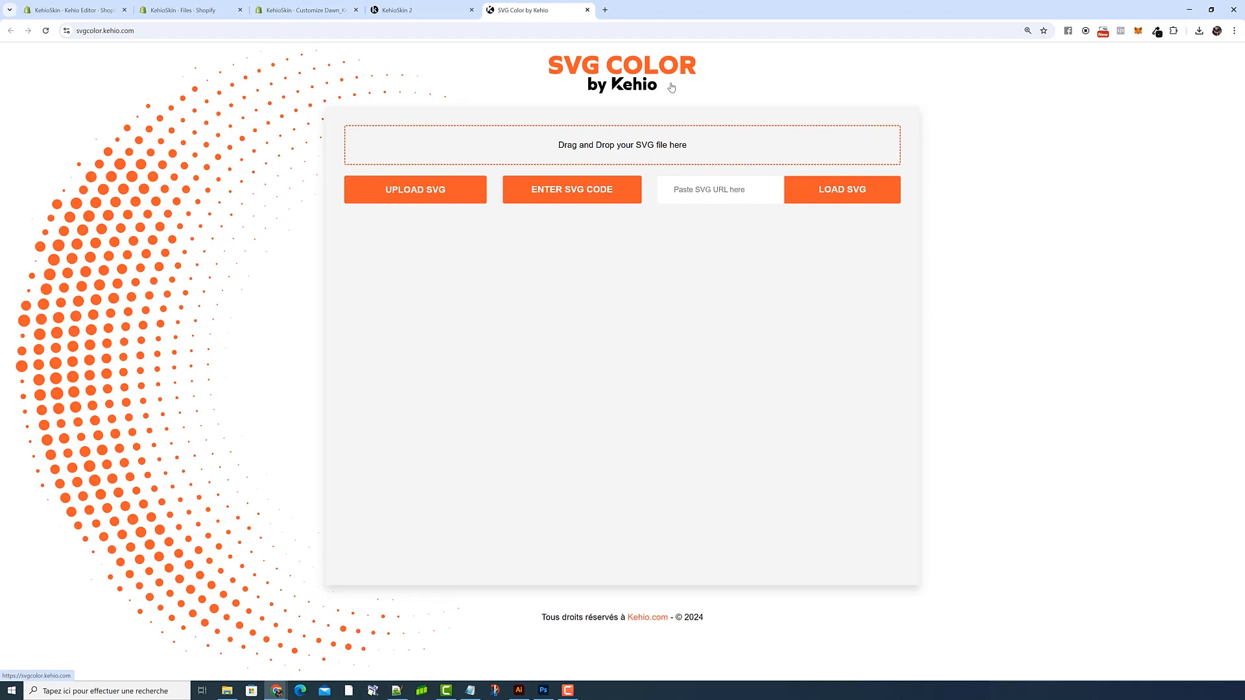
Examine the shapes and colors used in the sections of the KehioSkin 2 template page
click(415, 10)
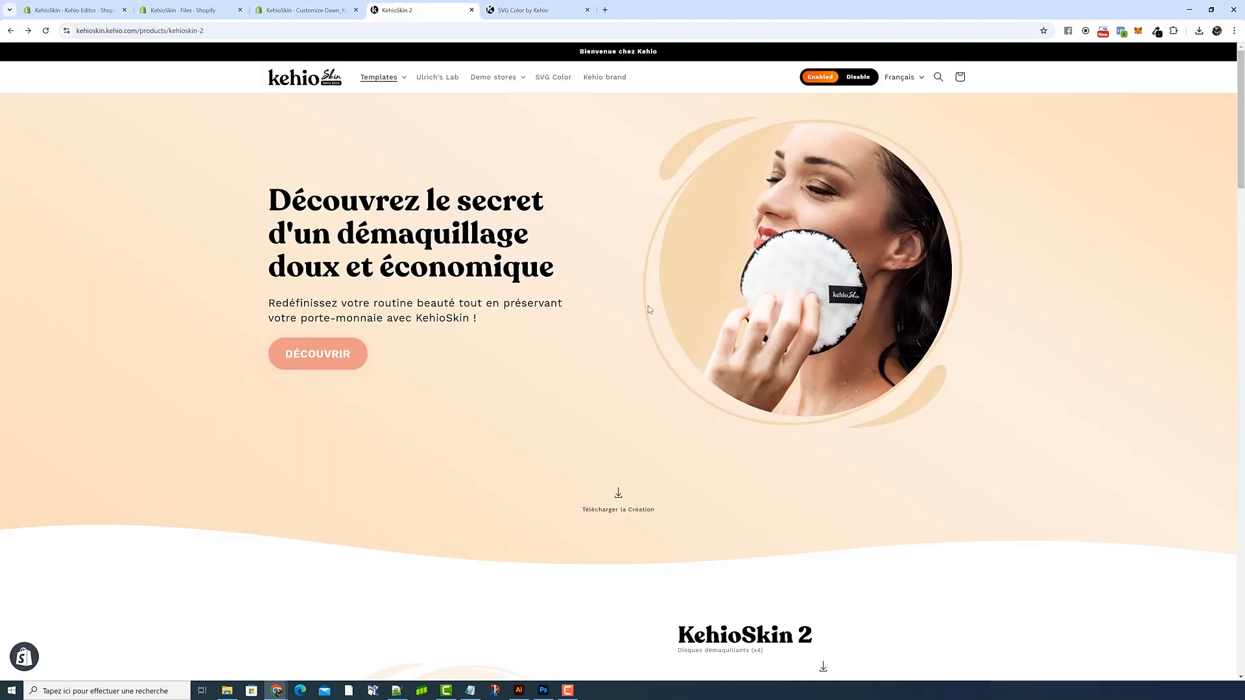
scroll(652, 311, down, 6)
scroll(669, 414, up, 5)
scroll(644, 435, down, 2)
scroll(644, 435, up, 3)
scroll(644, 435, down, 6)
scroll(595, 432, down, 8)
scroll(595, 432, up, 6)
Load the cover image SVG into SVG Color from the copied cover image URL
click(533, 10)
click(716, 189)
key(ctrl+v)
click(841, 202)
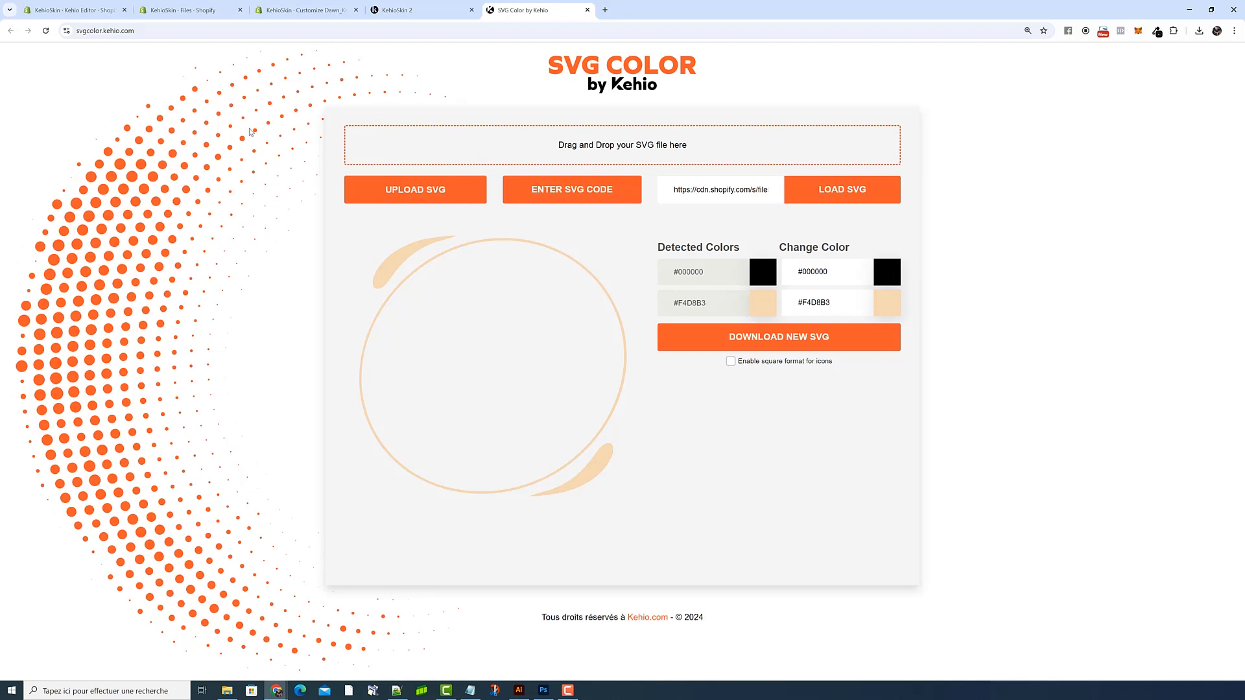
Sample the beige background color #C8AA84 from the new banner photo in Kehio Editor with the color picker extension
click(85, 10)
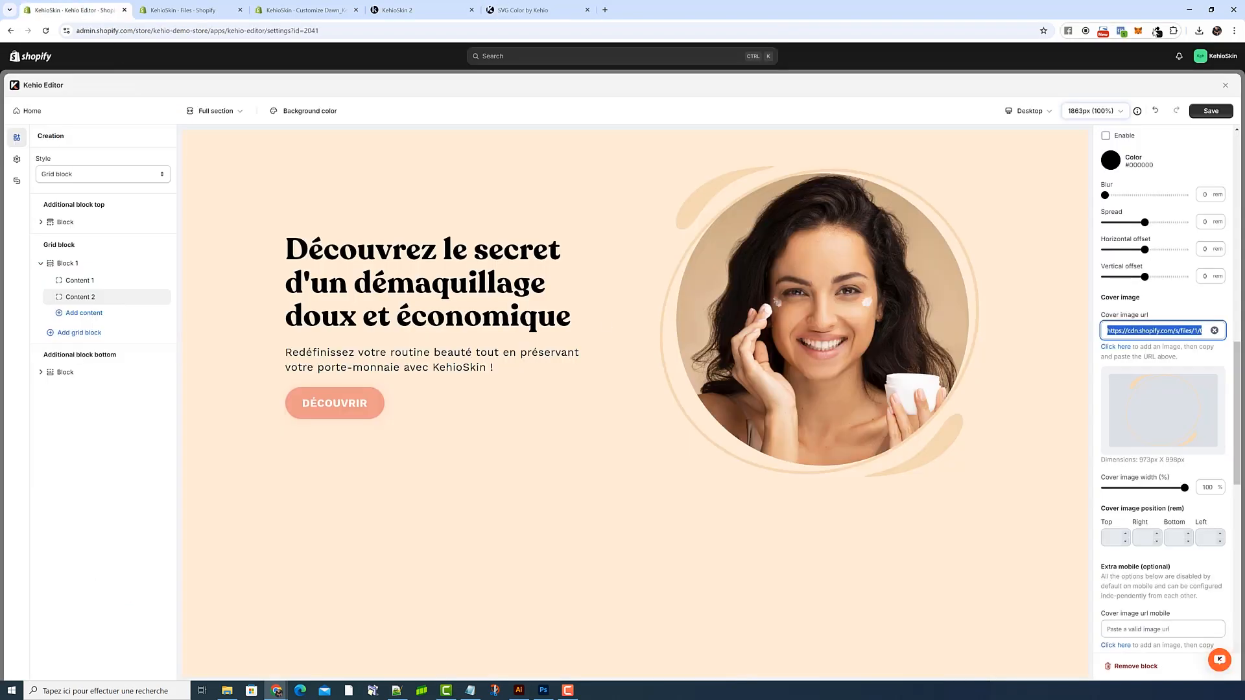
click(1156, 31)
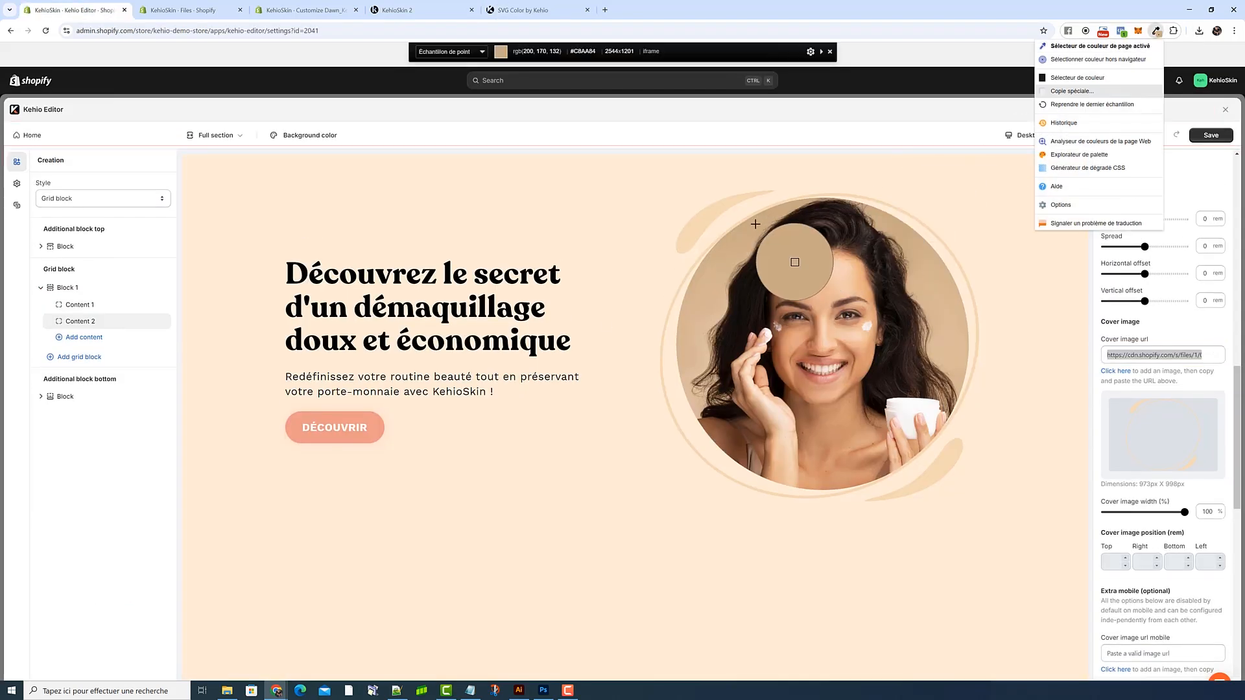
click(734, 230)
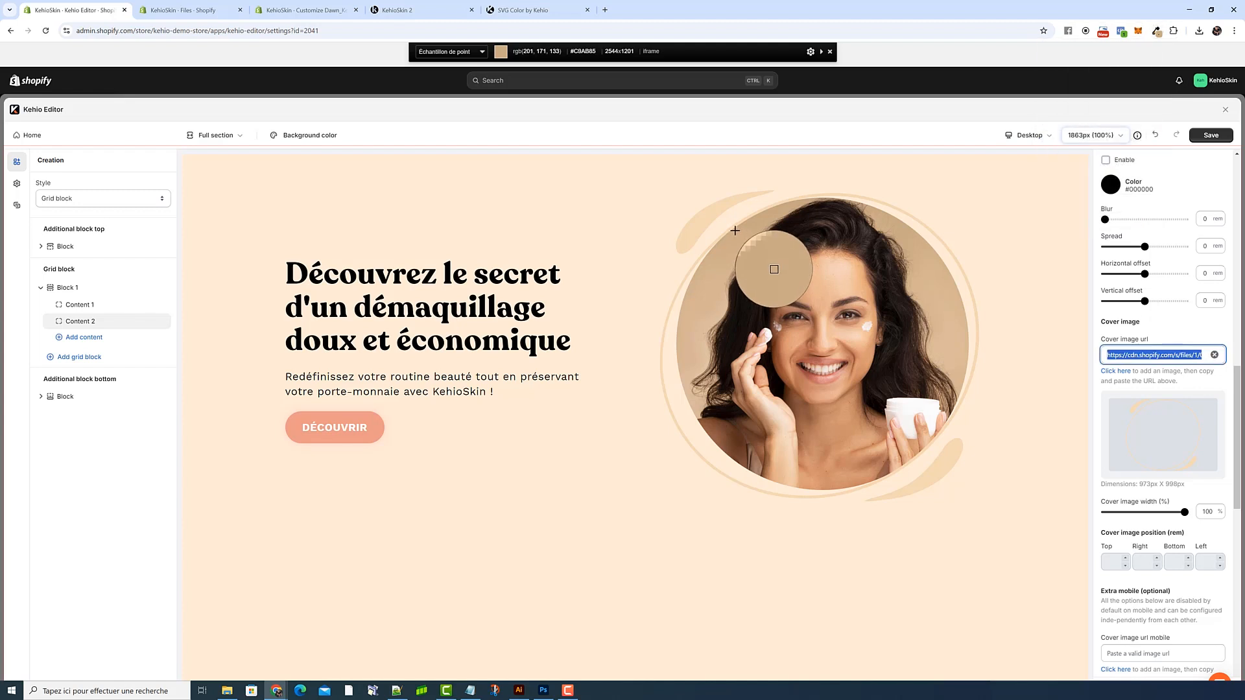
click(734, 230)
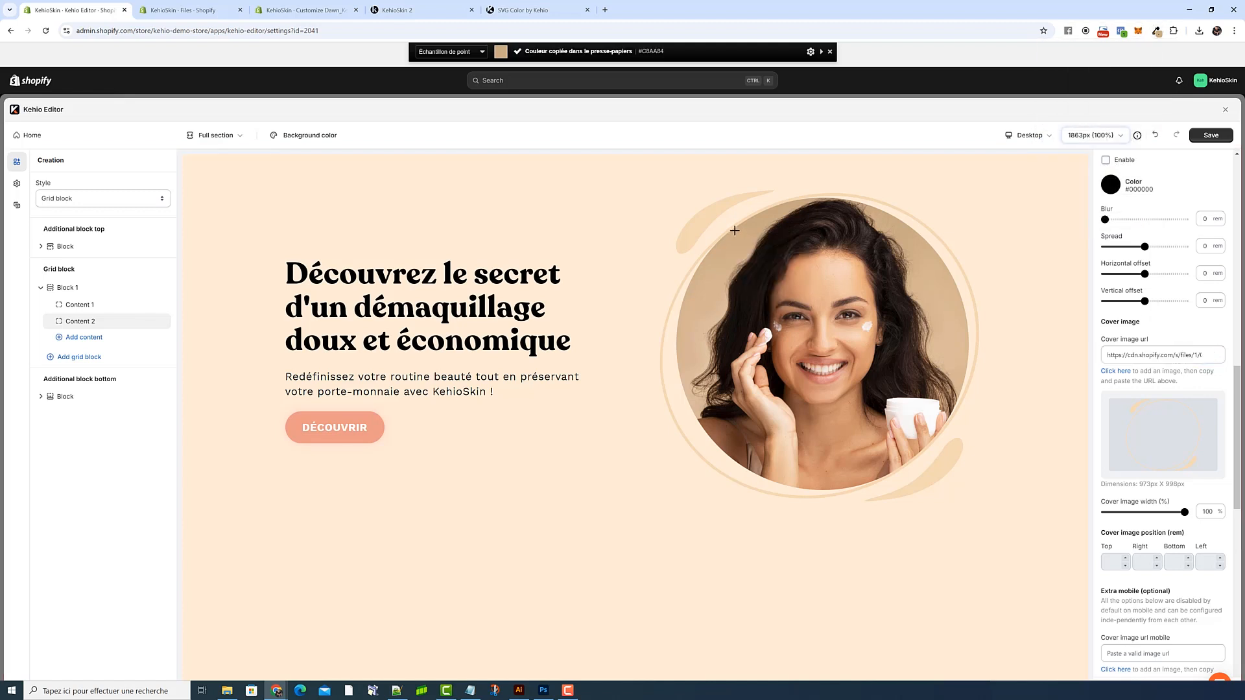
Change the #F4D8B3 color of the SVG to #C8AA84 in SVG Color and download the new SVG
click(522, 10)
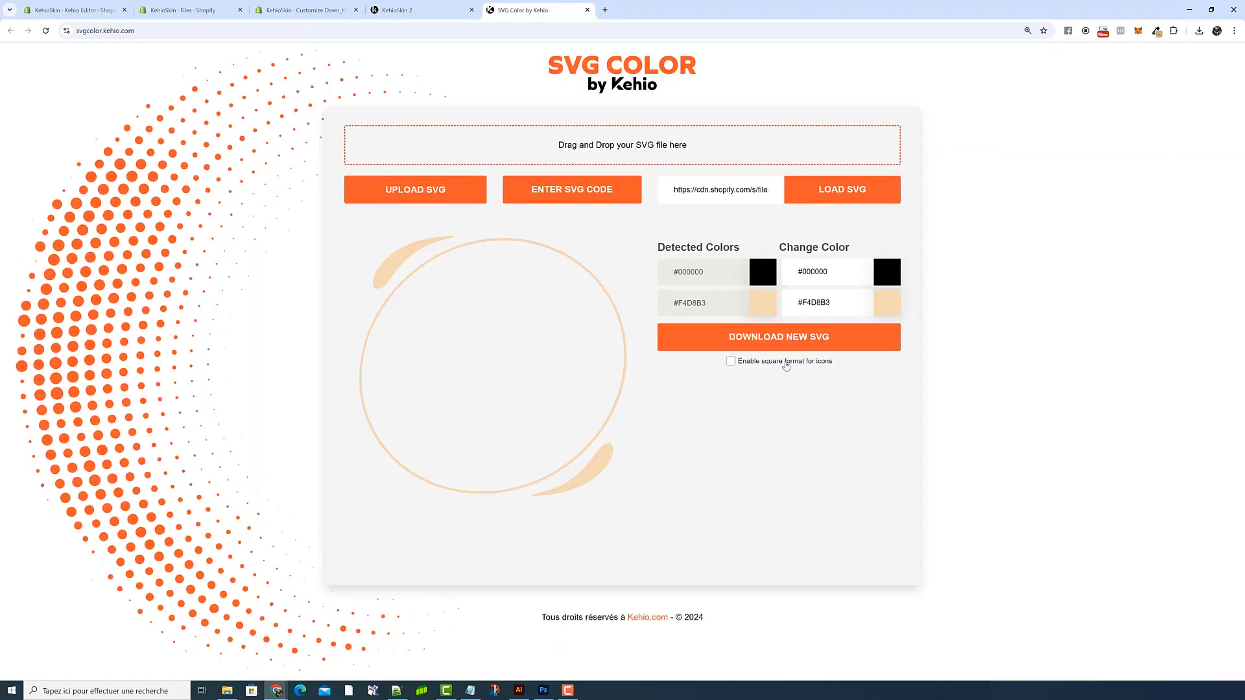
drag(837, 299, 792, 304)
text(#C8AA84)
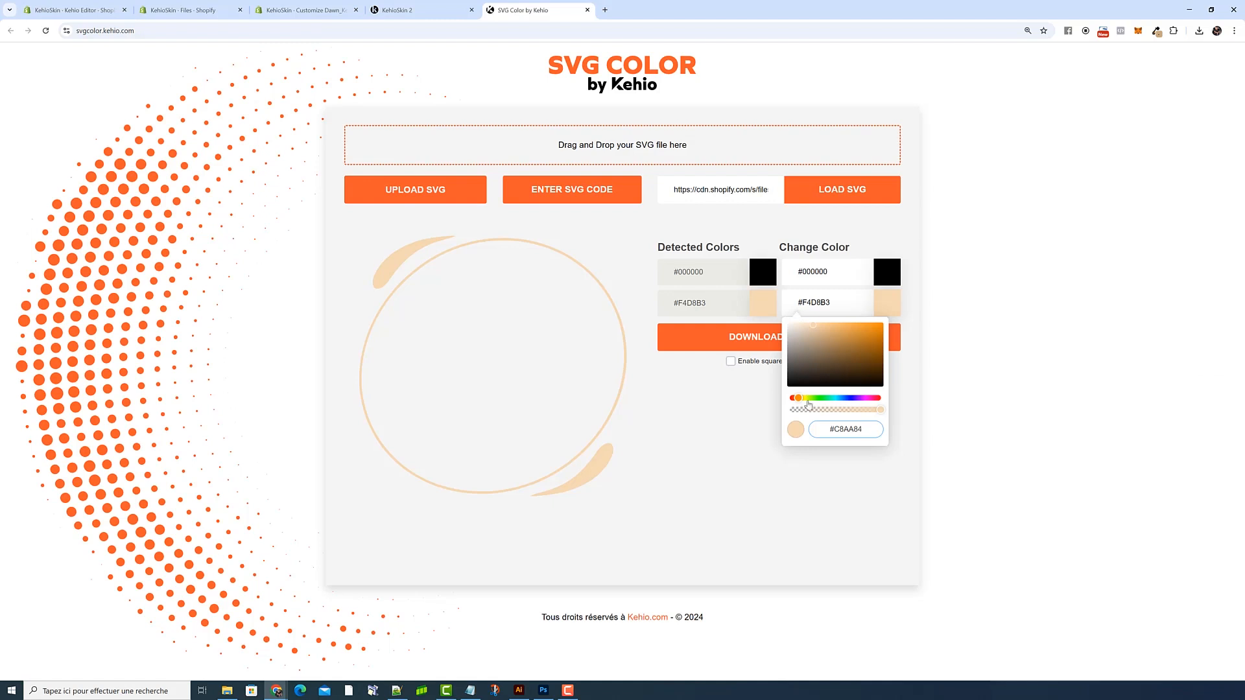
click(905, 364)
click(794, 345)
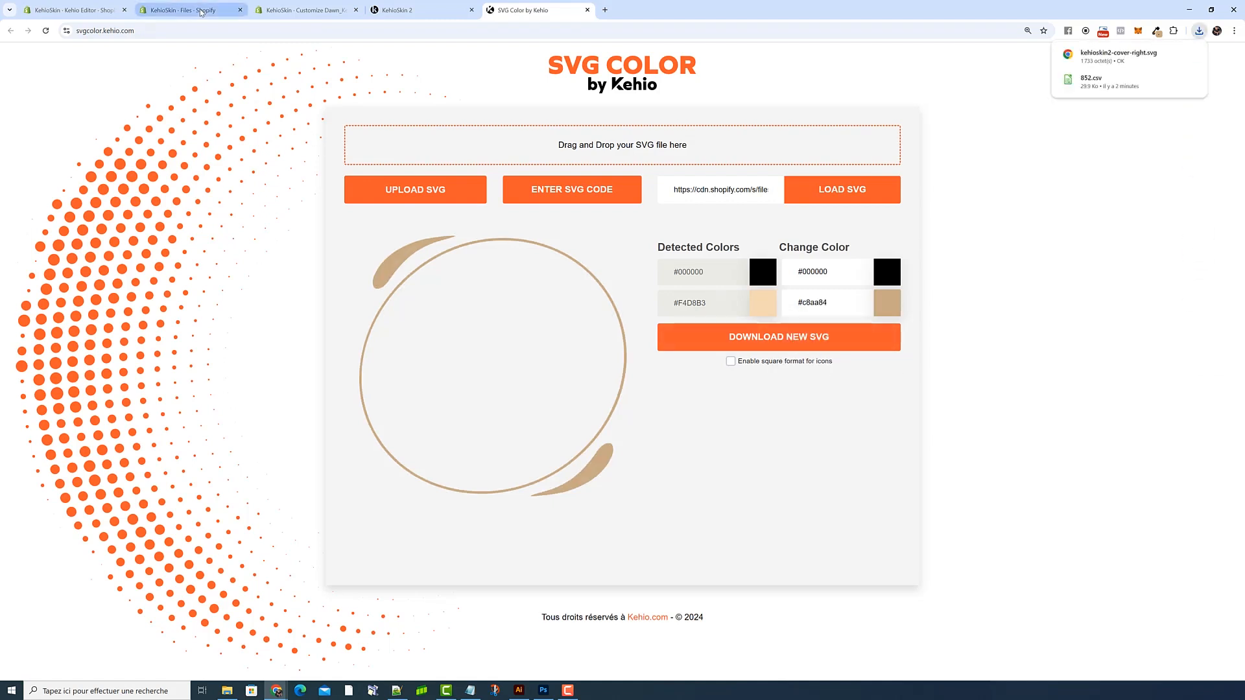
Upload kehioskin2-cover-right to the Shopify files and copy the link of the uploaded SVG
click(201, 11)
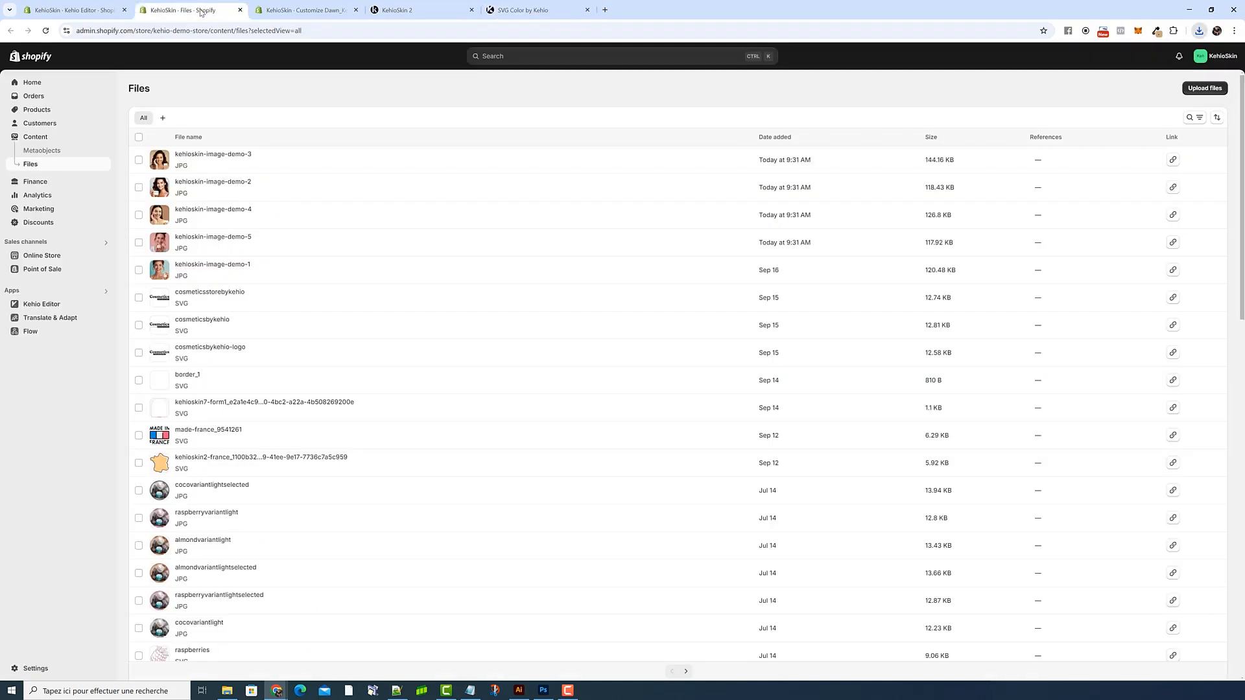
click(1204, 90)
click(510, 194)
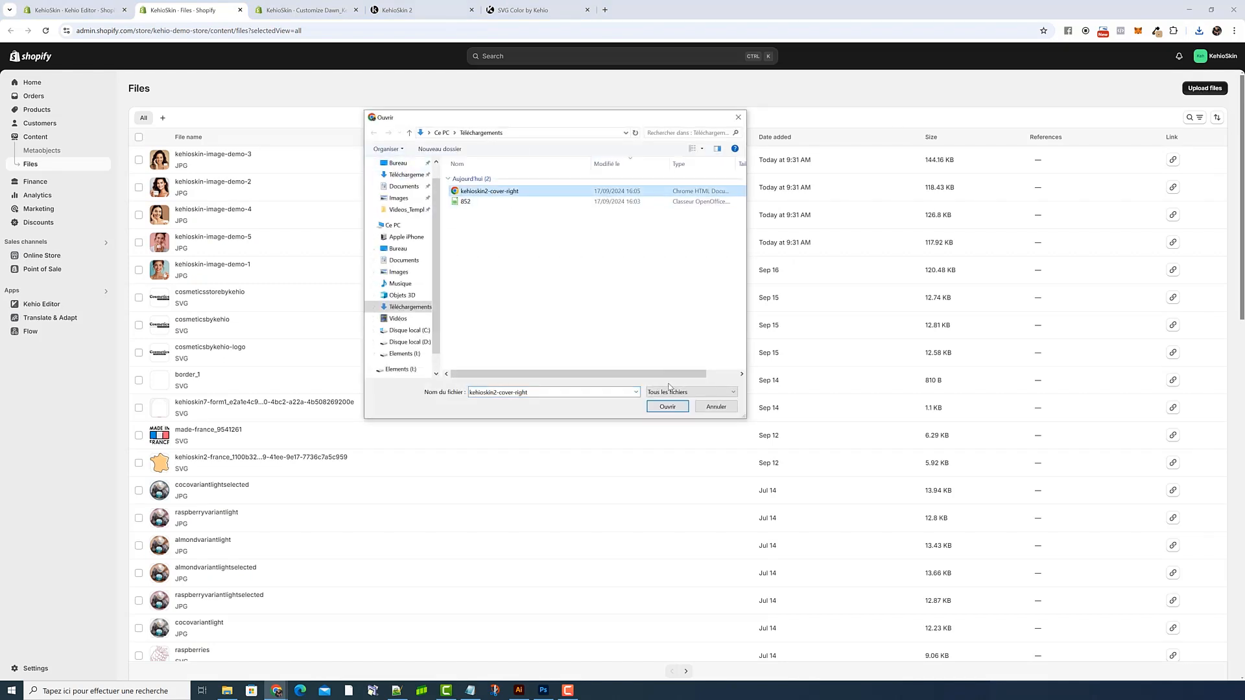
click(670, 407)
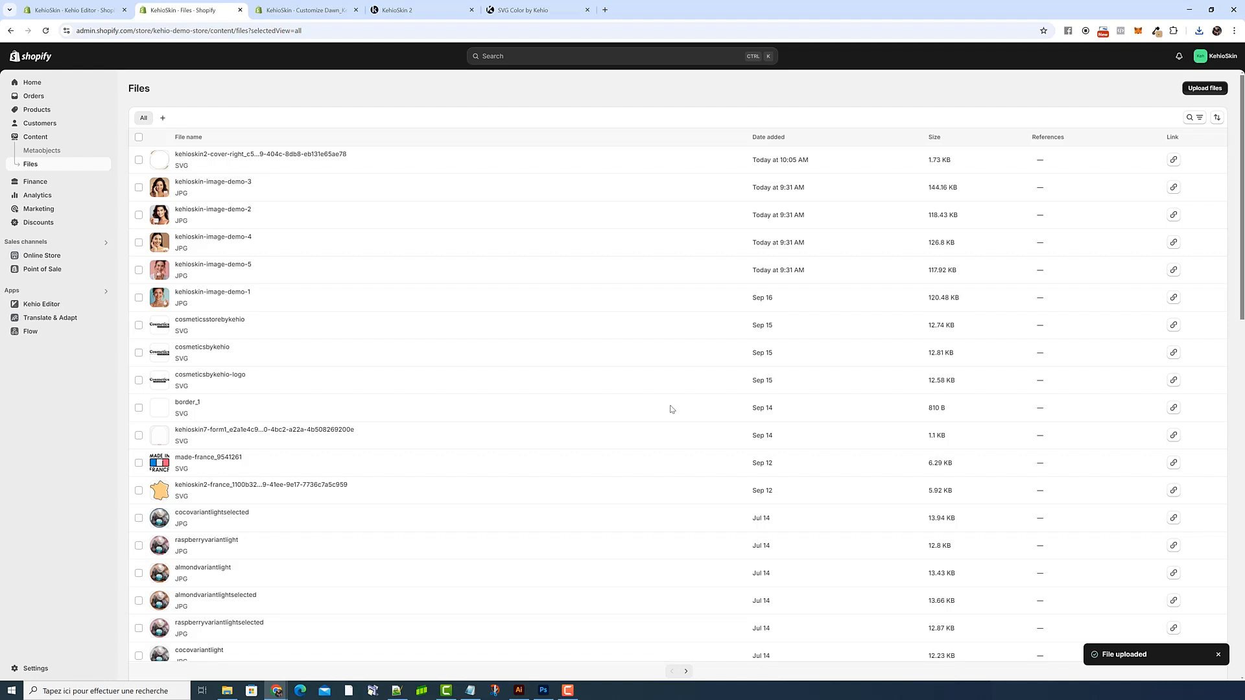
click(1172, 160)
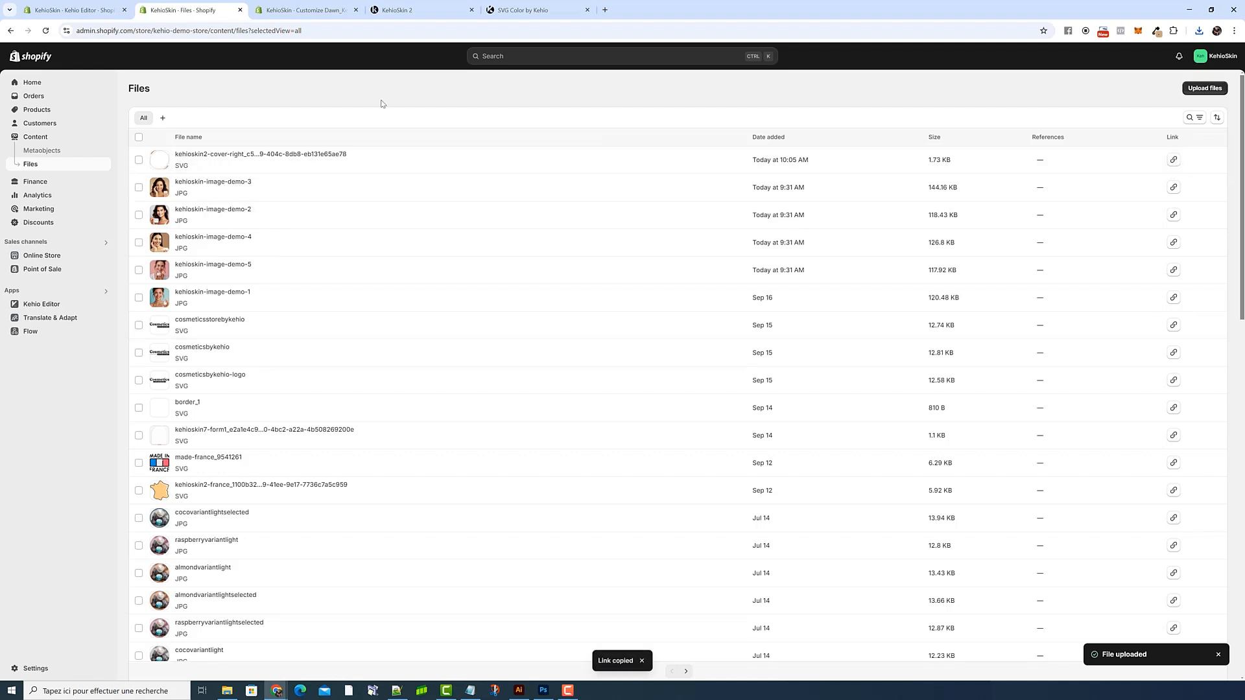
Replace the cover image URL of Content 2 in Kehio Editor with the copied link of the recolored SVG
click(74, 9)
triple_click(1151, 337)
key(ctrl+v)
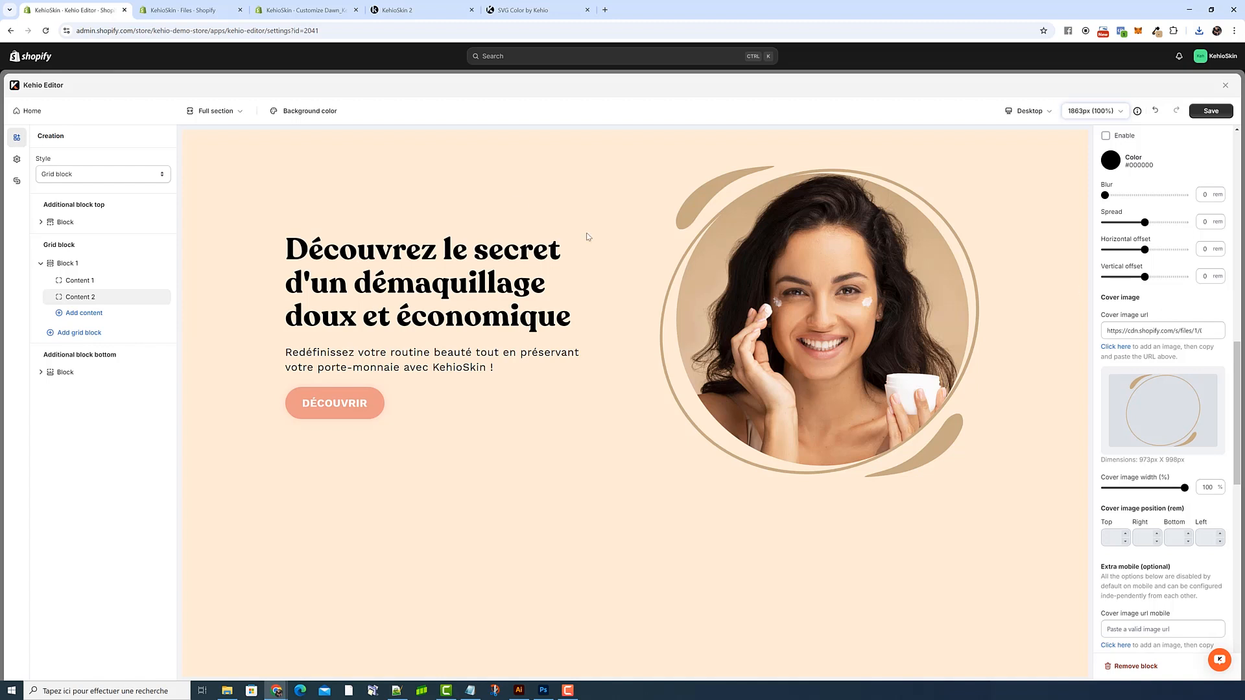
Set the preview background color of the creation to #f7f7f7
click(304, 110)
drag(344, 221, 314, 220)
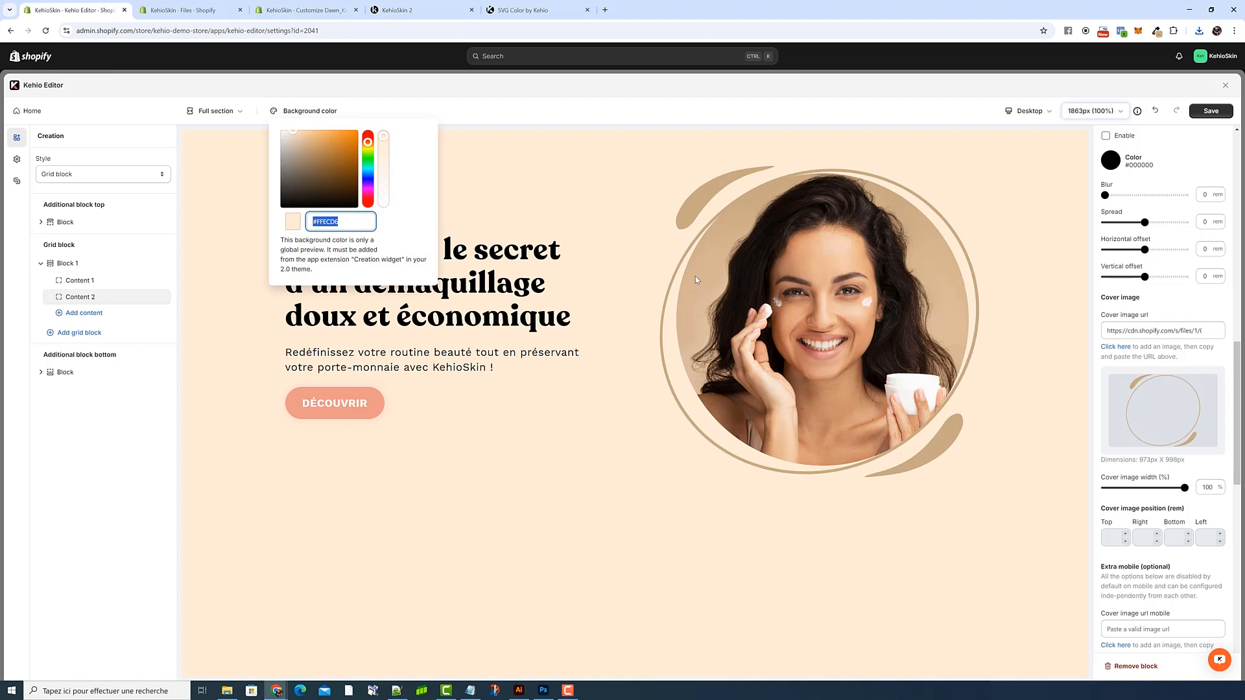
text(#f7f7f7)
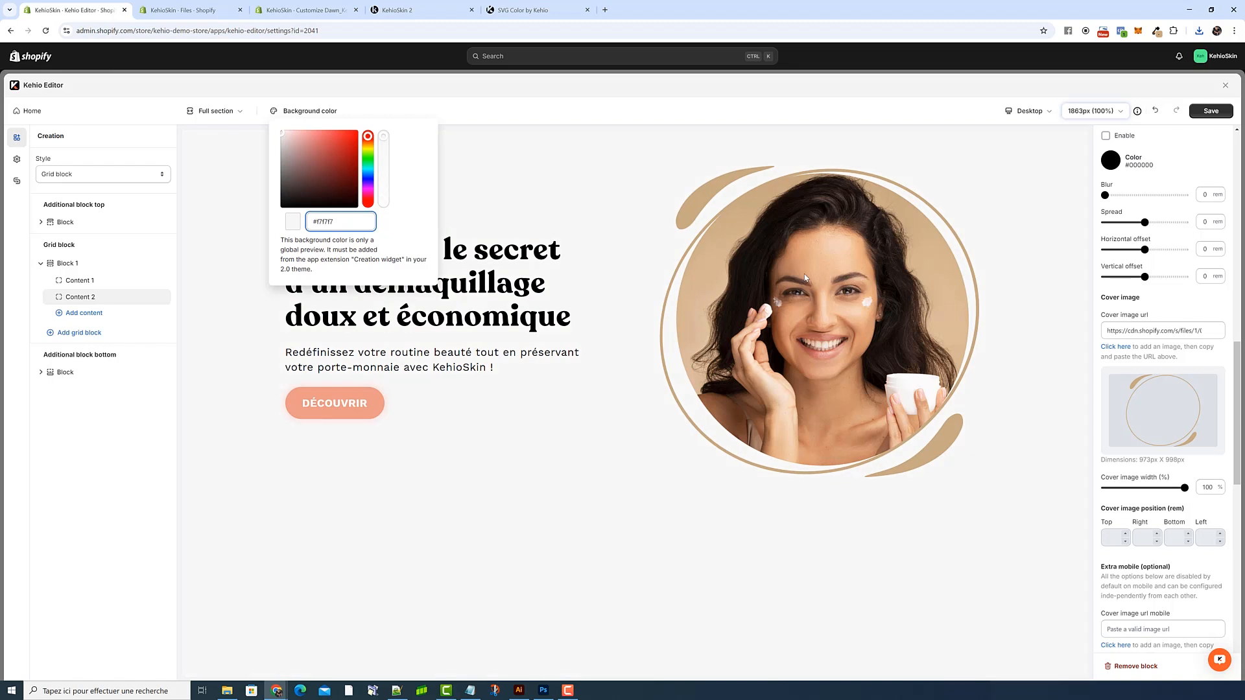
click(620, 275)
Switch to SVG Color, copy the replacement color #c8aa84 and return to Kehio Editor
click(1158, 32)
click(546, 10)
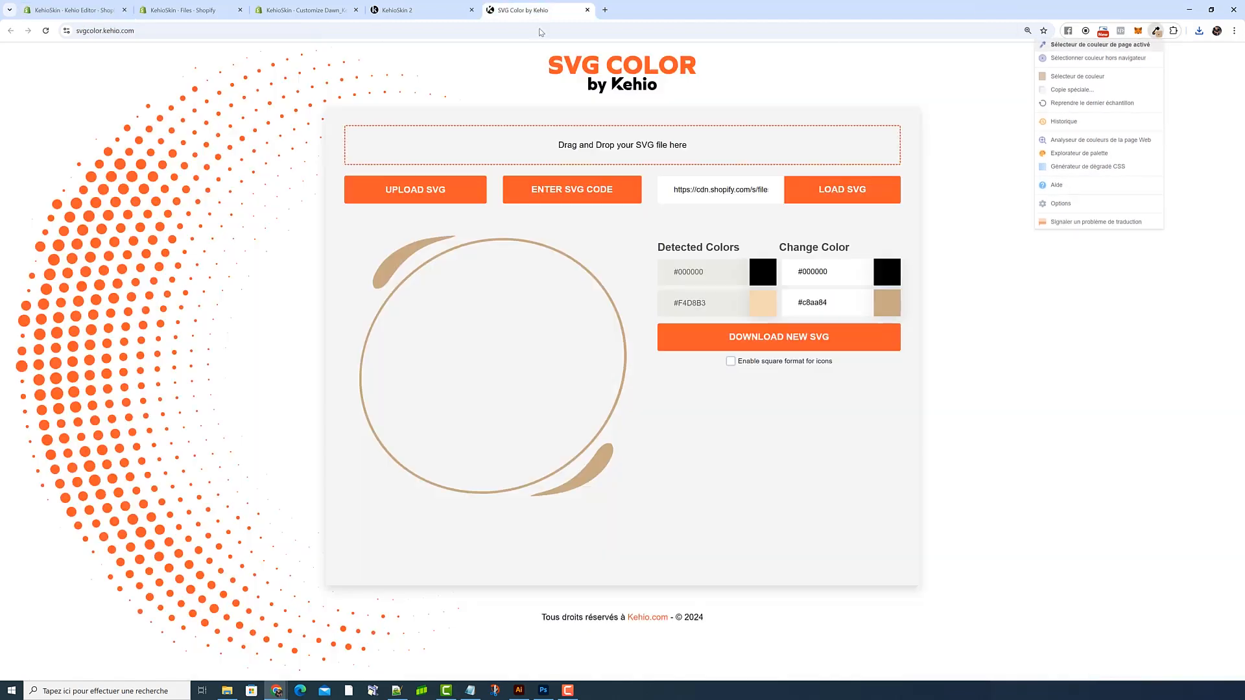
drag(838, 303, 779, 301)
key(ctrl+c)
click(72, 10)
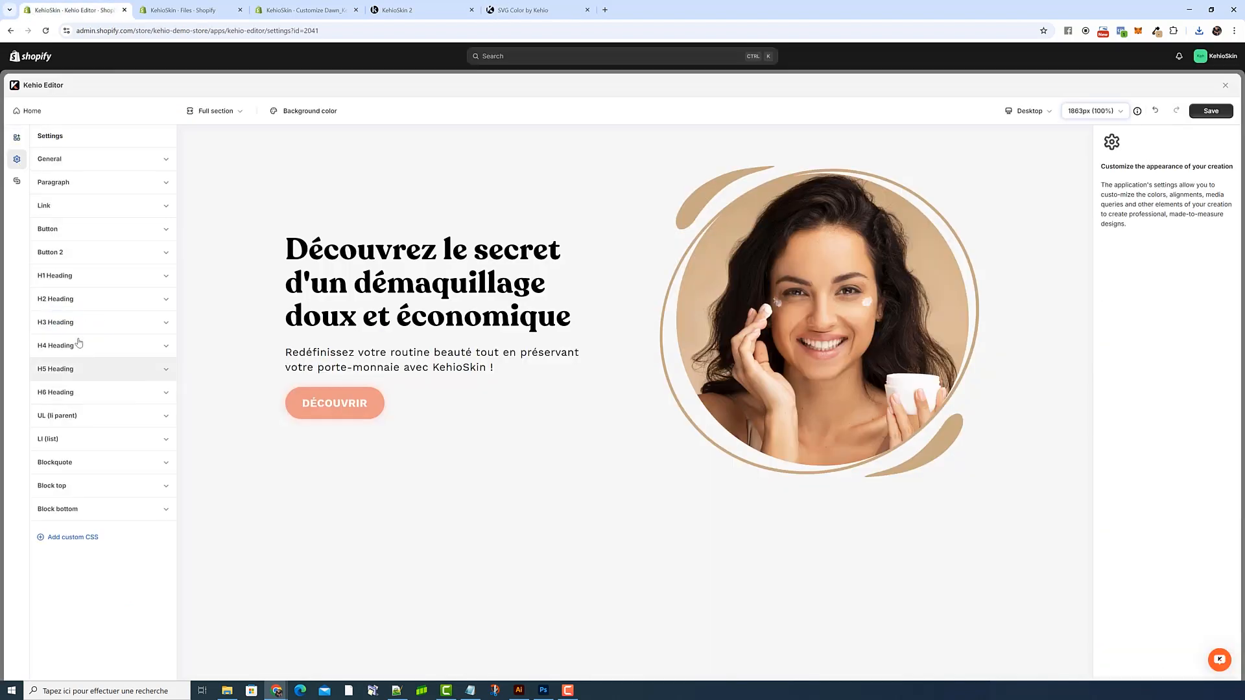
Set the button's background color to the copied #c8aa84 in the creation settings
click(65, 235)
scroll(97, 389, down, 5)
click(48, 488)
double_click(76, 449)
key(ctrl+v)
scroll(97, 388, down, 3)
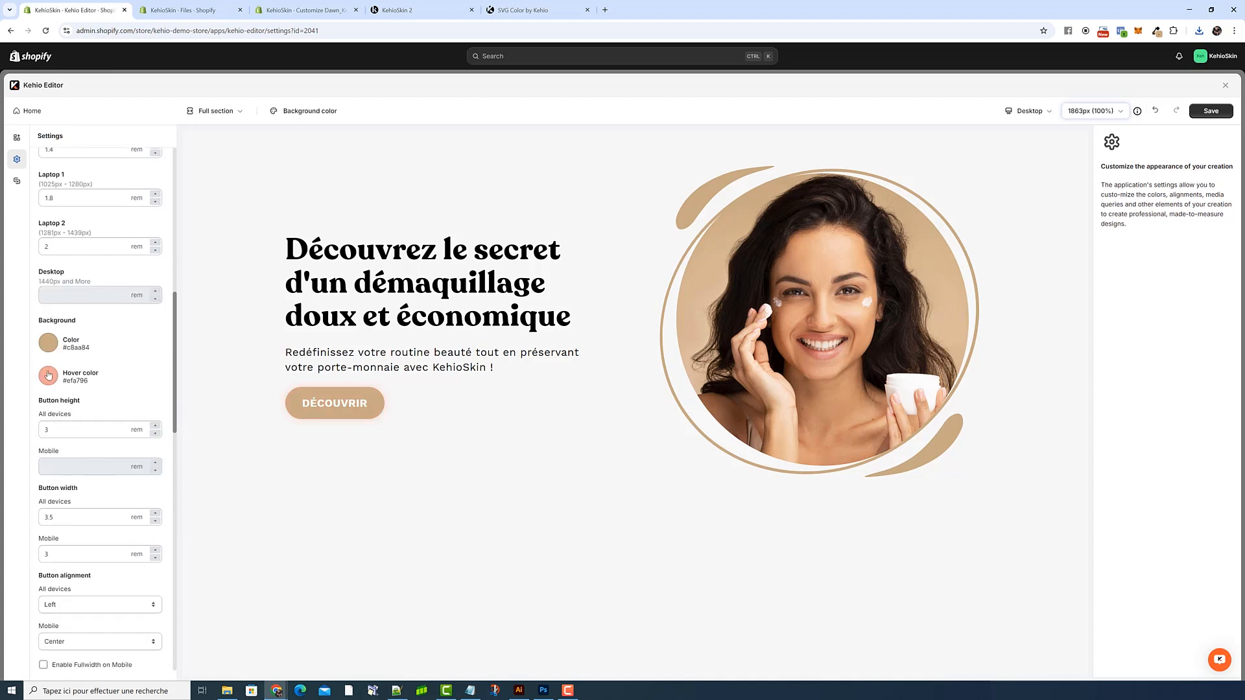
Set the button's background hover color to #d7ba96, a lighter shade picked from #c8aa84
click(48, 375)
double_click(104, 491)
key(ctrl+v)
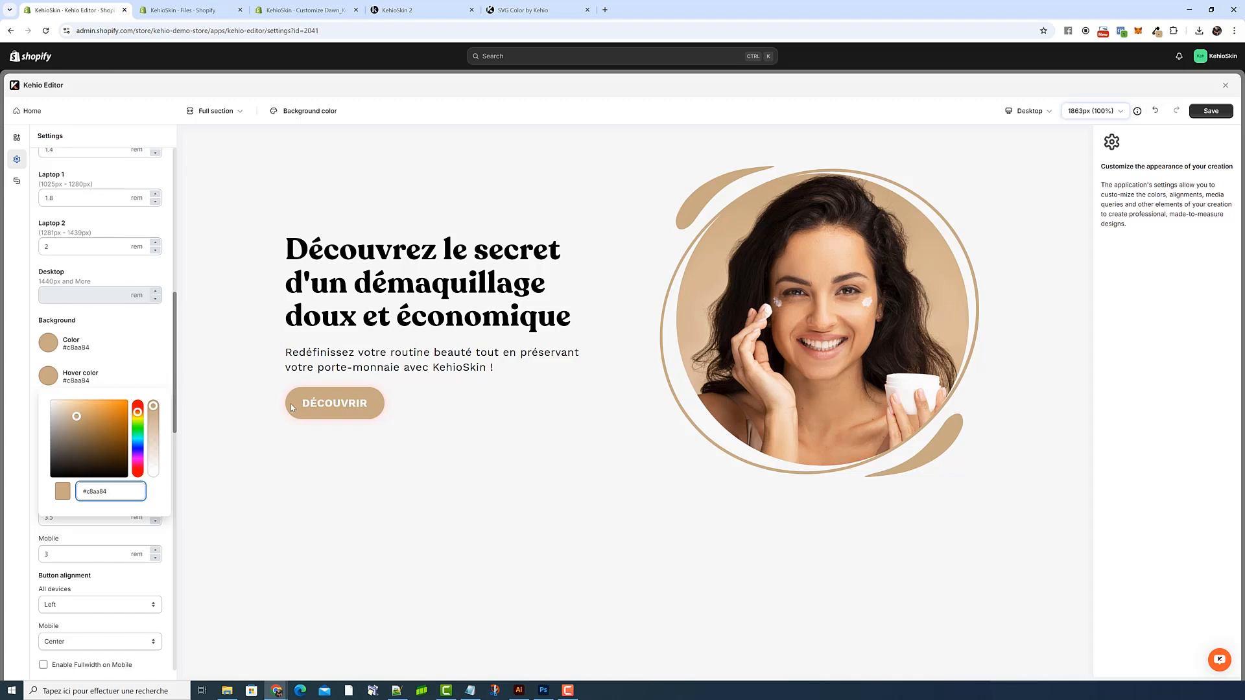
click(74, 413)
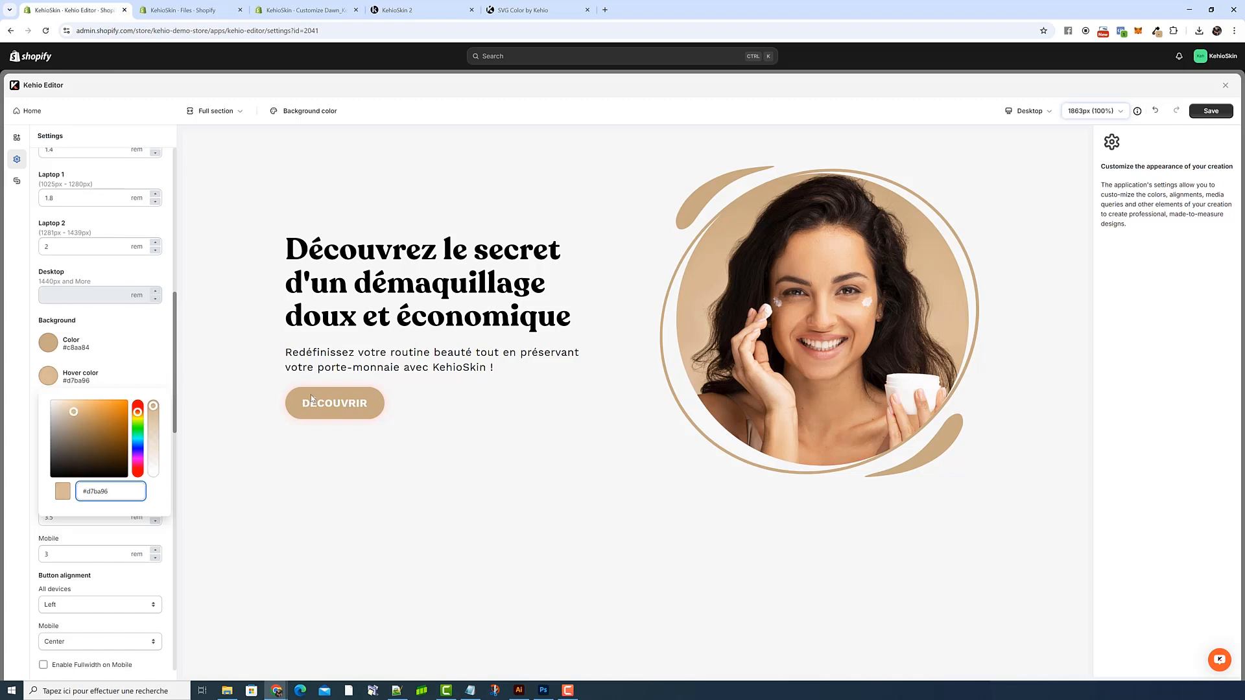
click(158, 375)
click(158, 375)
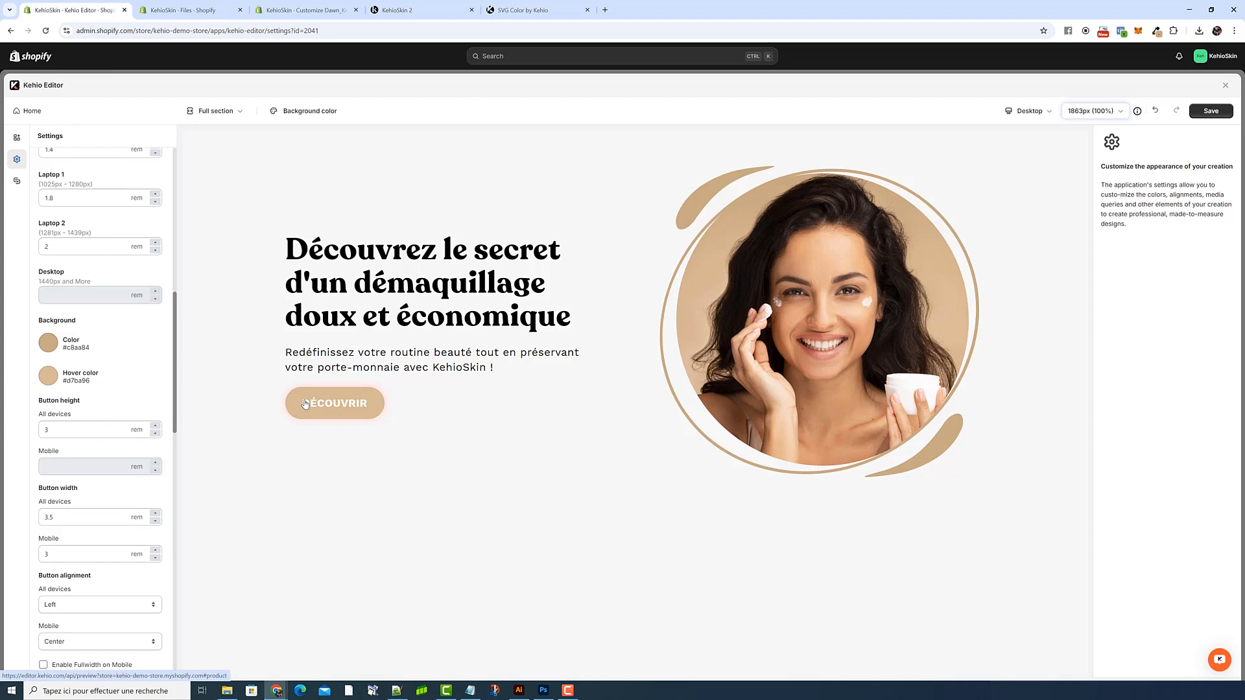
Set the button's shadow color to the copied #c8aa84
scroll(104, 415, down, 5)
click(48, 553)
key(ctrl+a)
key(ctrl+v)
click(253, 517)
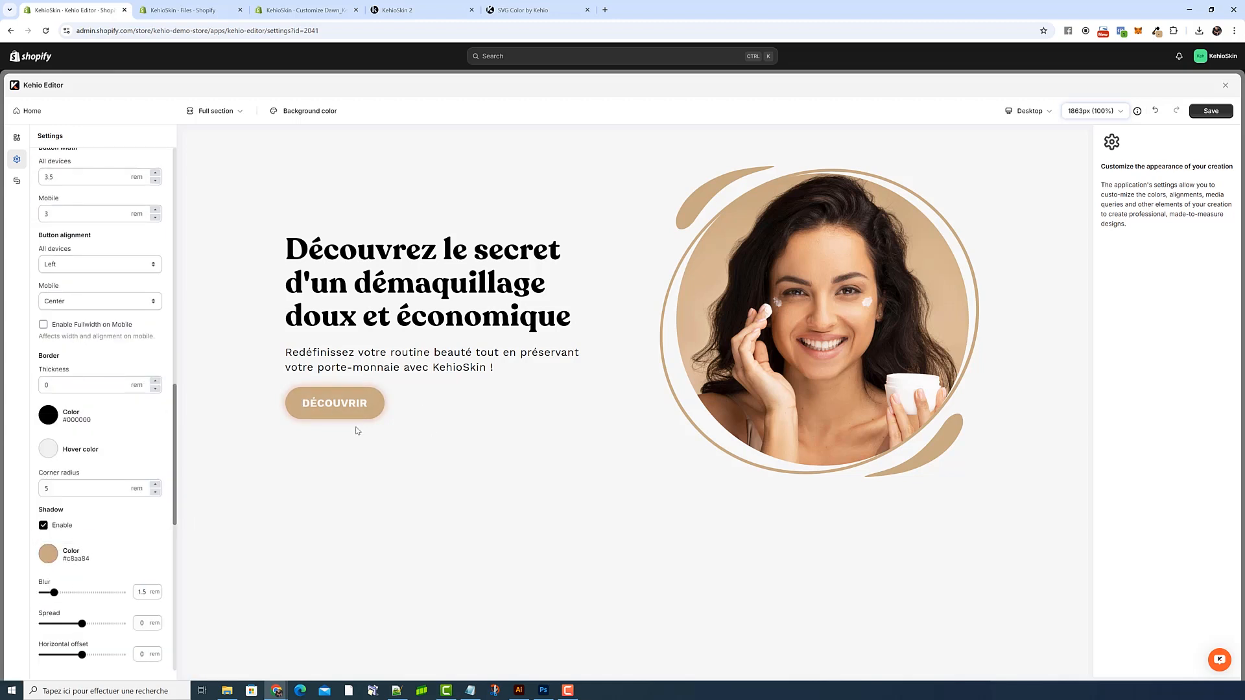
Replace the Content 1 heading text in its HTML code with "Crème de nuit régénération suprême" from the Notepad file
click(470, 691)
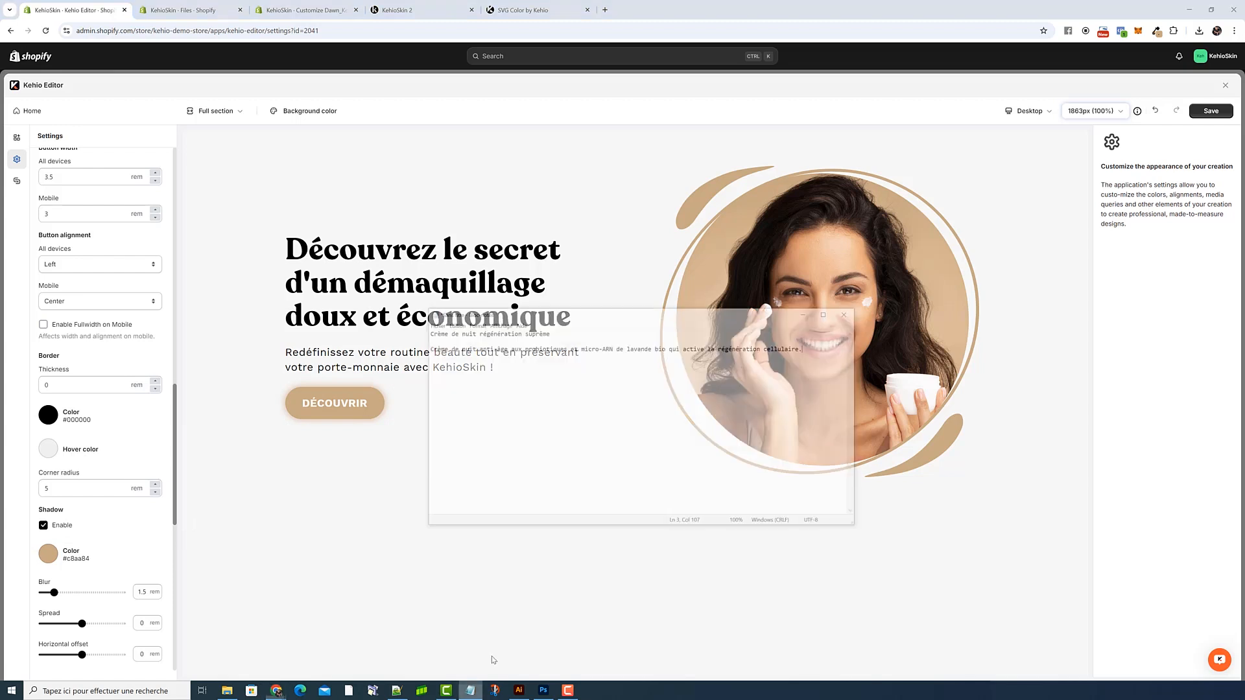
drag(559, 286, 478, 280)
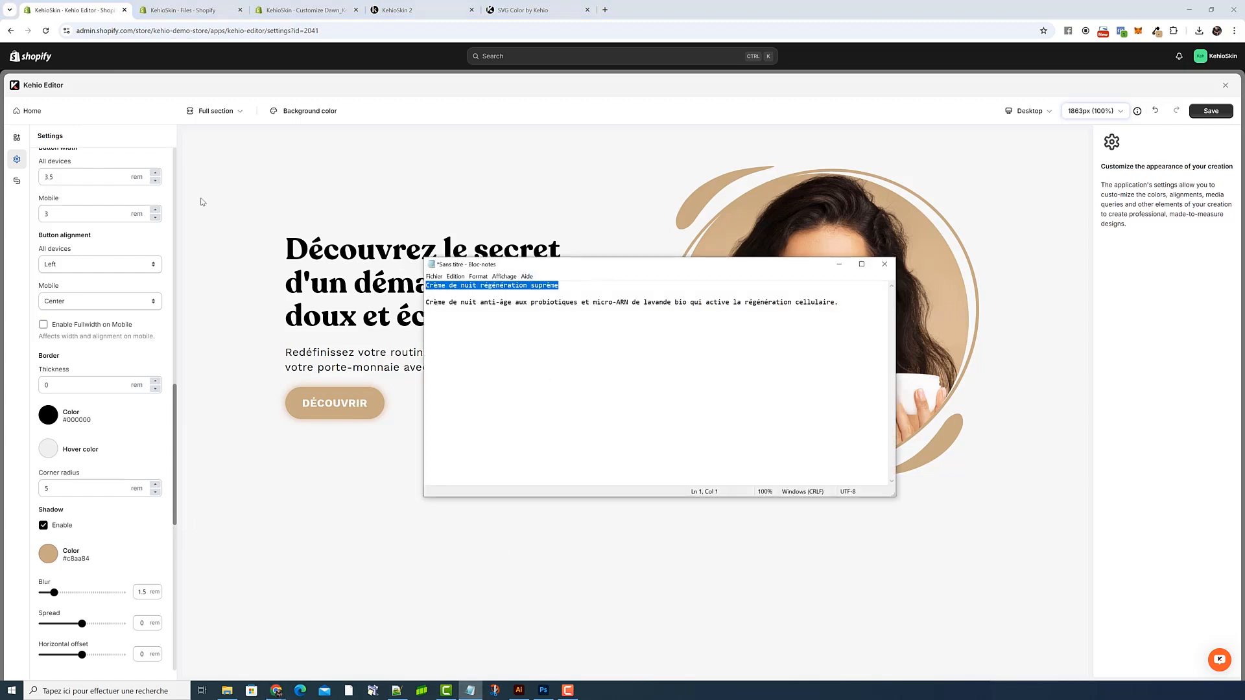
click(18, 137)
click(88, 284)
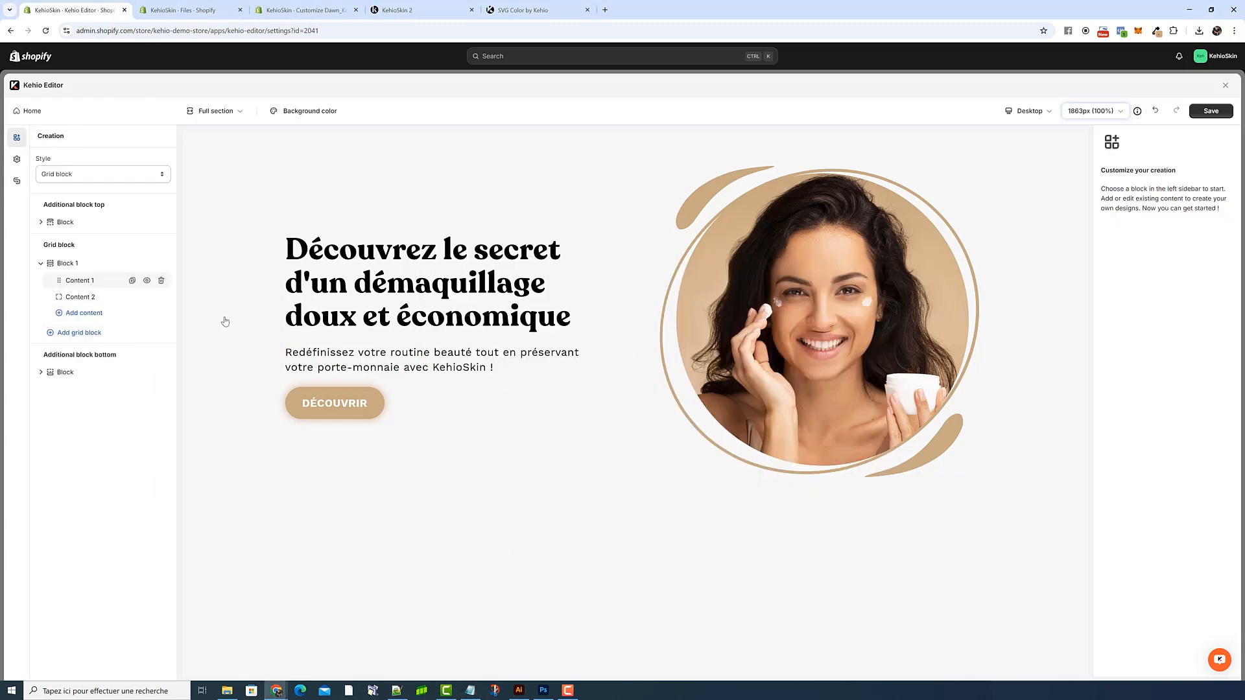
drag(1174, 325, 1004, 294)
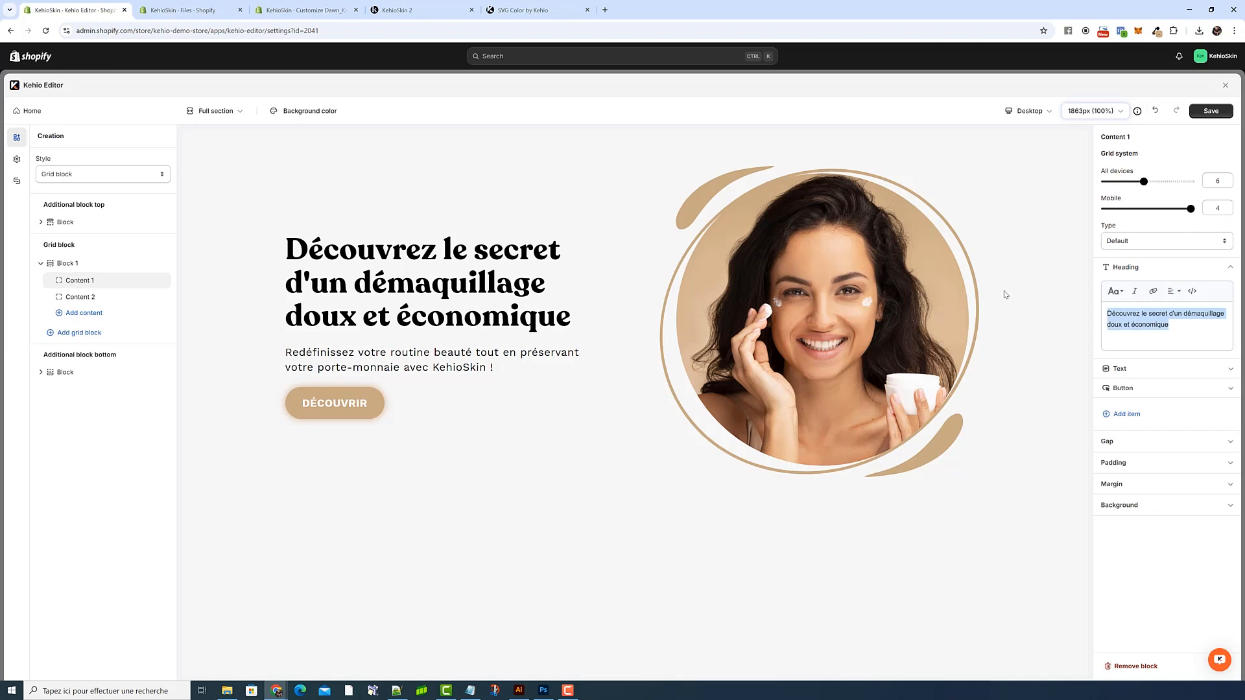
click(1191, 291)
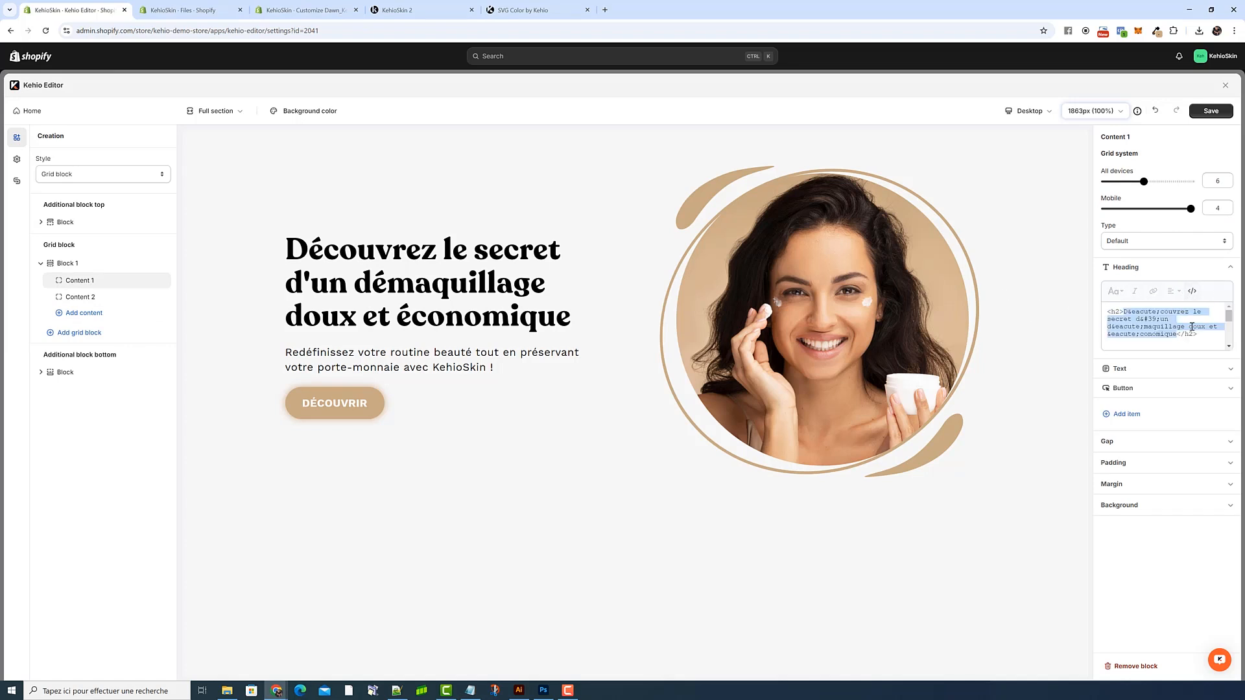
text(Crème de nuit régénération suprême)
click(1192, 291)
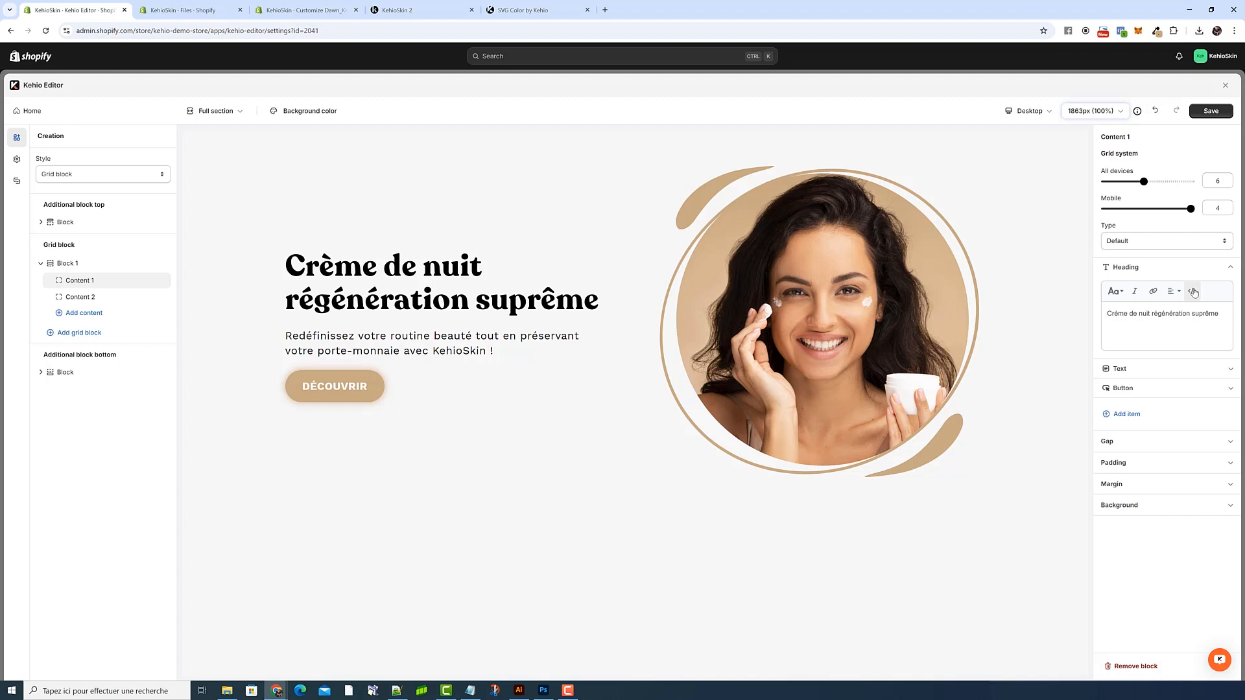
Examine the h2 tags around the Content 1 heading in its HTML code
click(1193, 291)
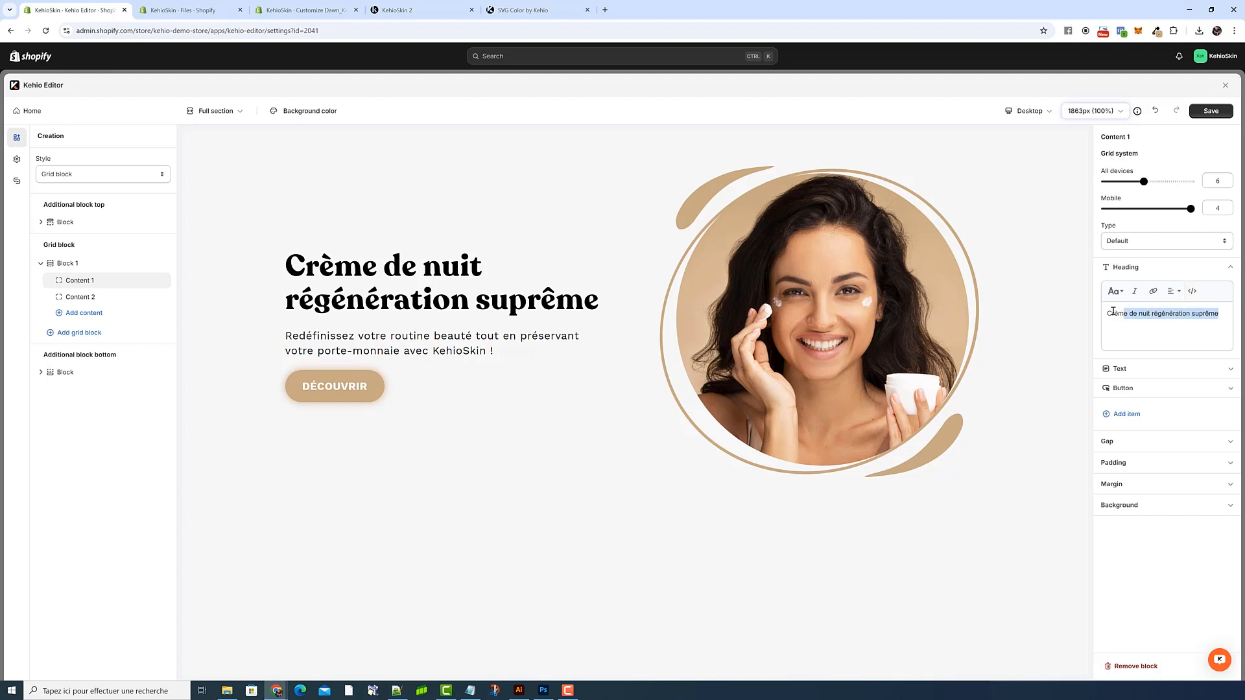
click(1192, 293)
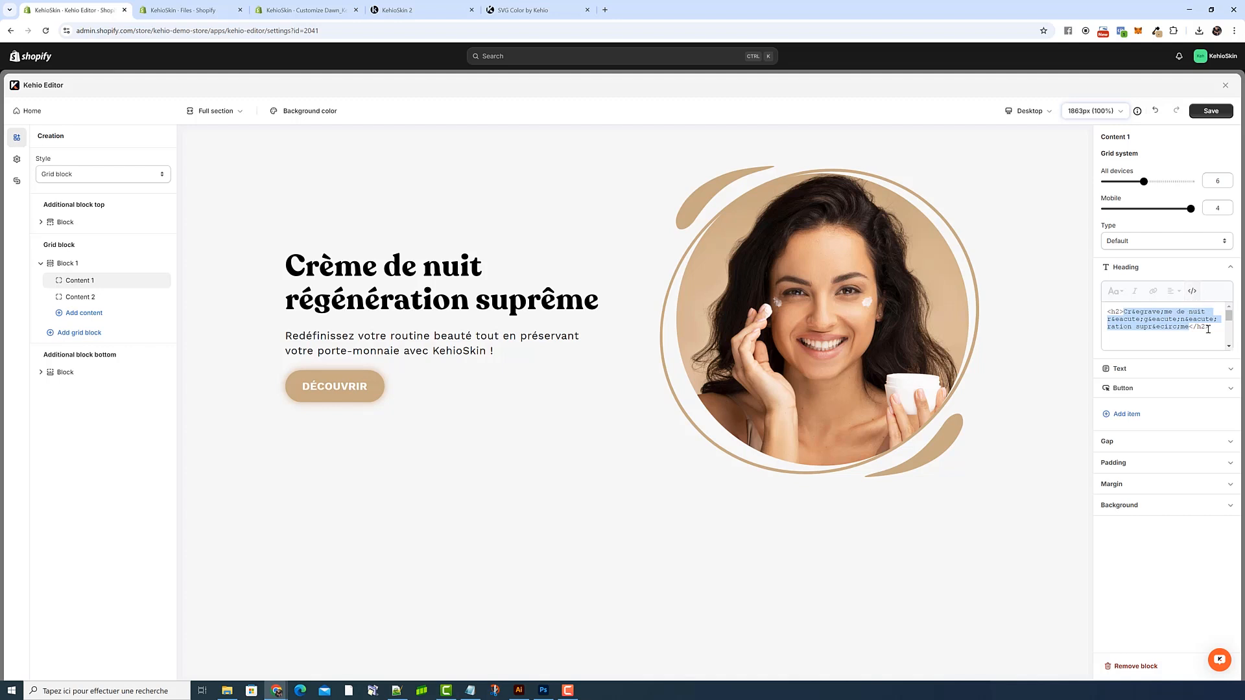
drag(1209, 326, 1194, 325)
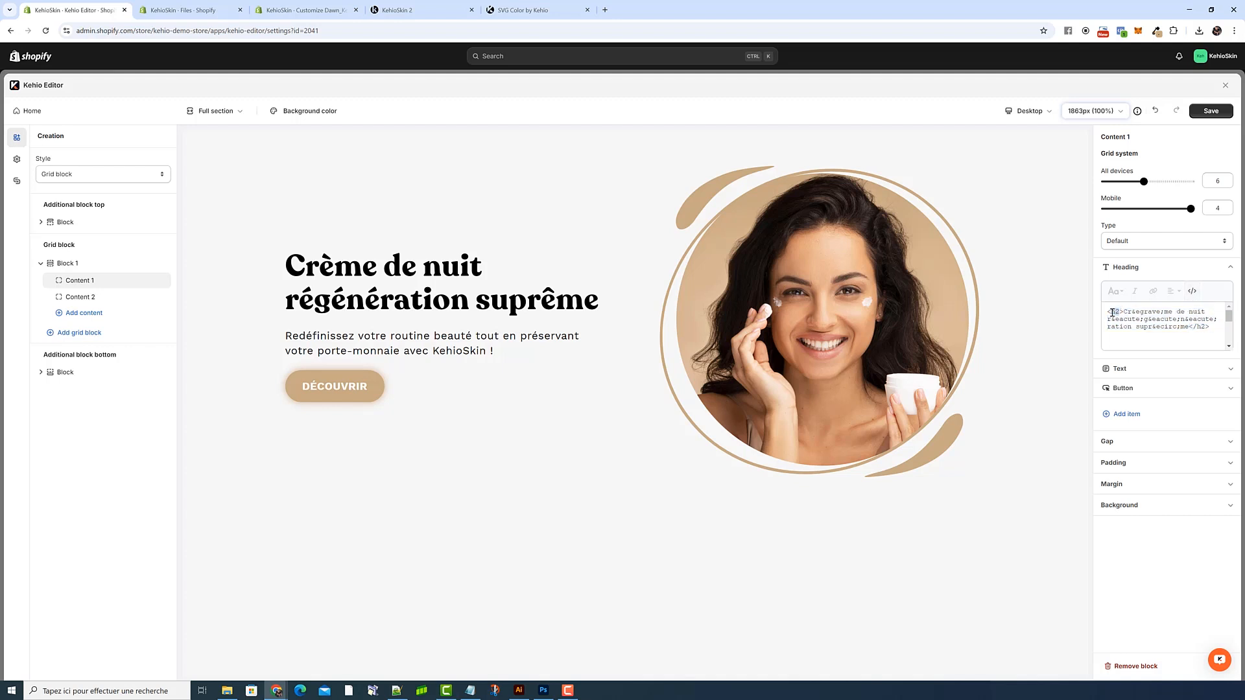
click(1187, 296)
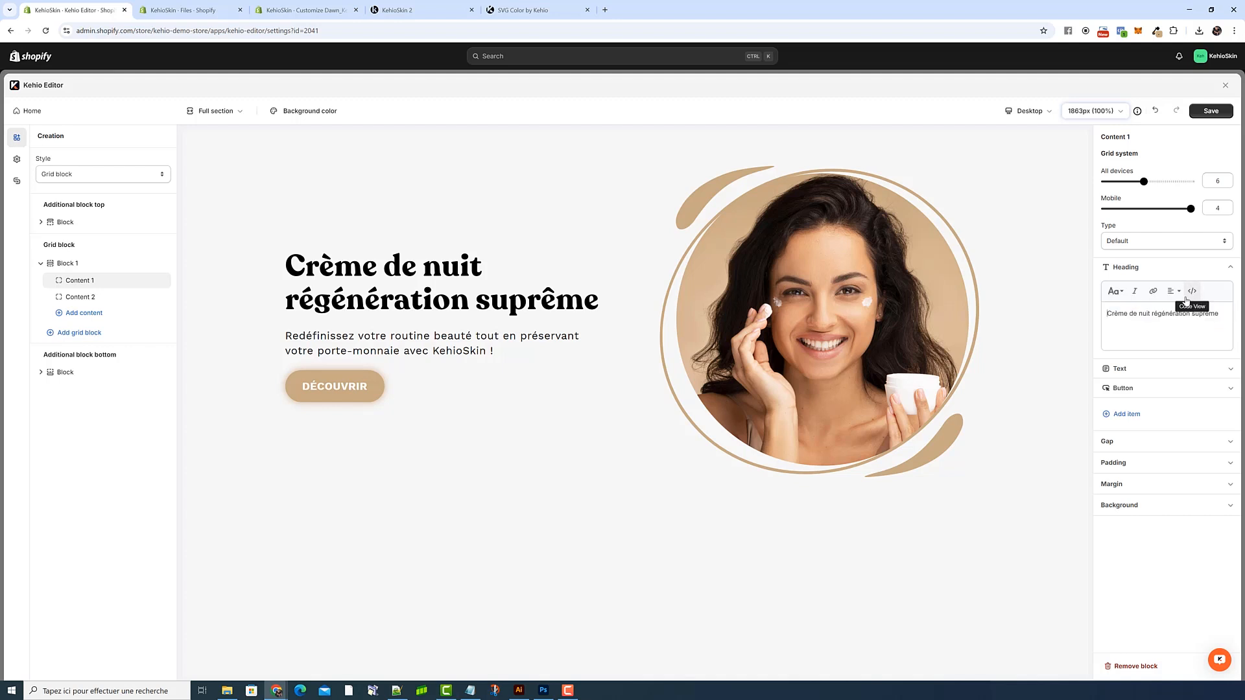
key(ctrl+a)
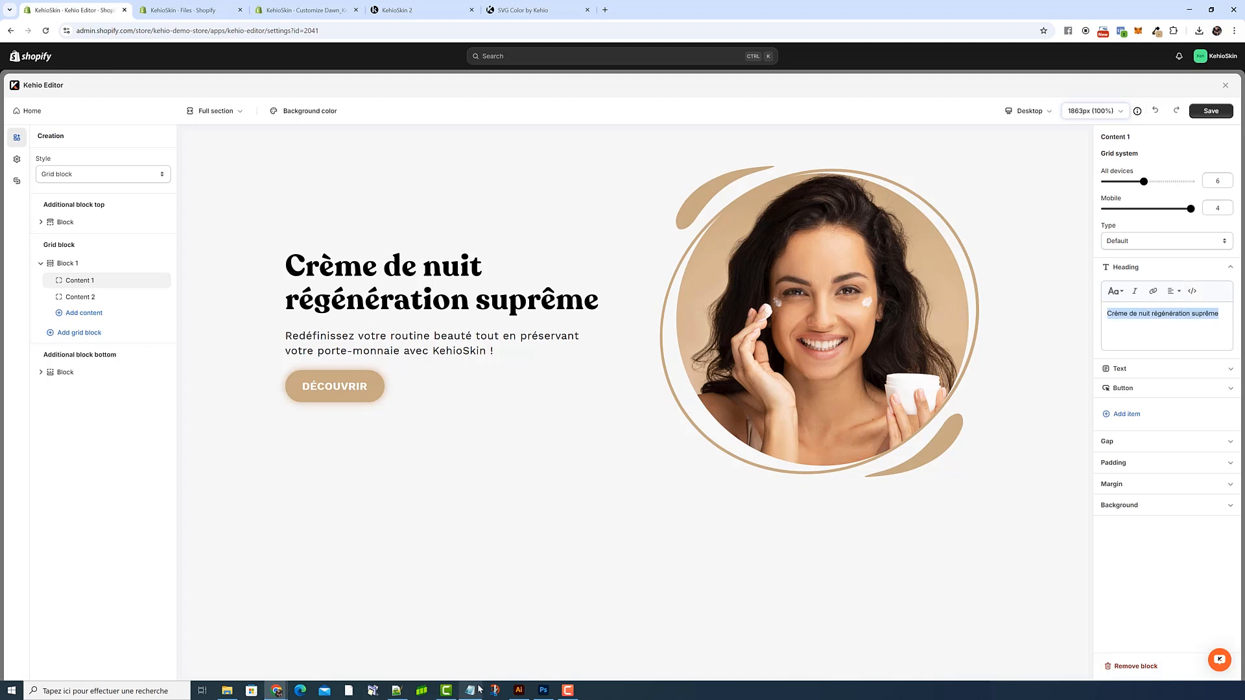
Replace the Content 1 paragraph with the Notepad text "Crème de nuit anti-âge aux probiotiques et micro-ARN de lavande bio qui active la régénération cellulaire."
click(470, 690)
drag(837, 303, 424, 302)
key(ctrl+c)
click(86, 280)
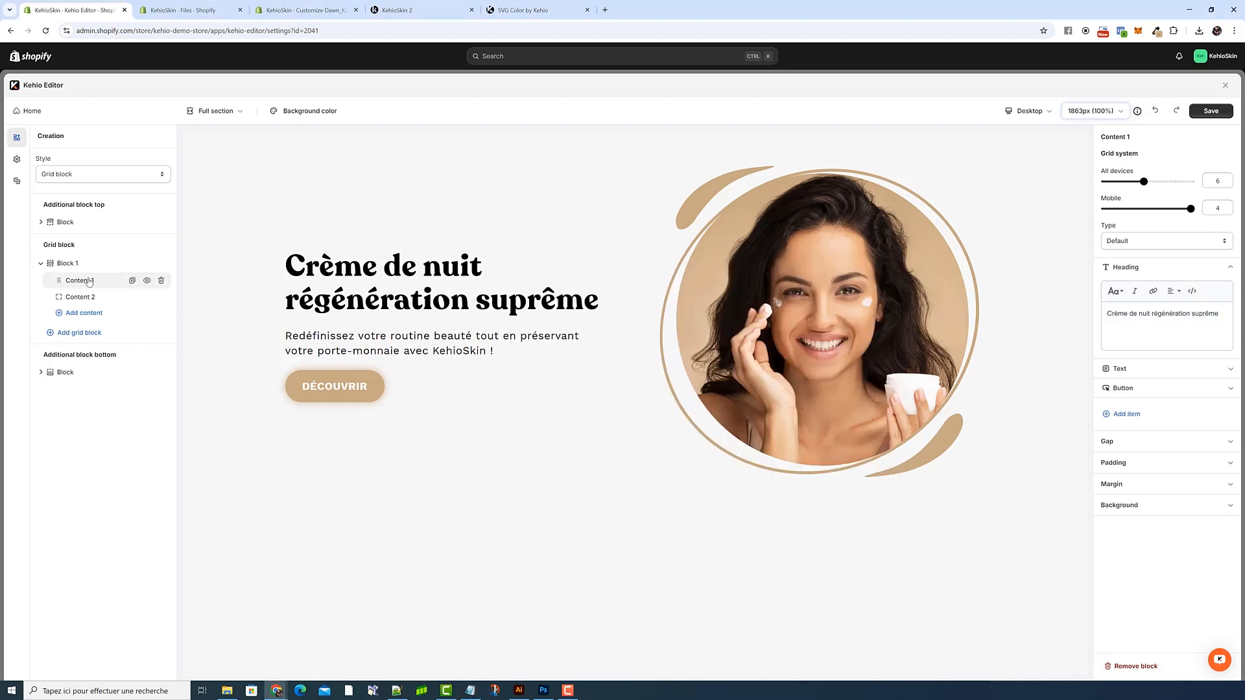
click(1120, 368)
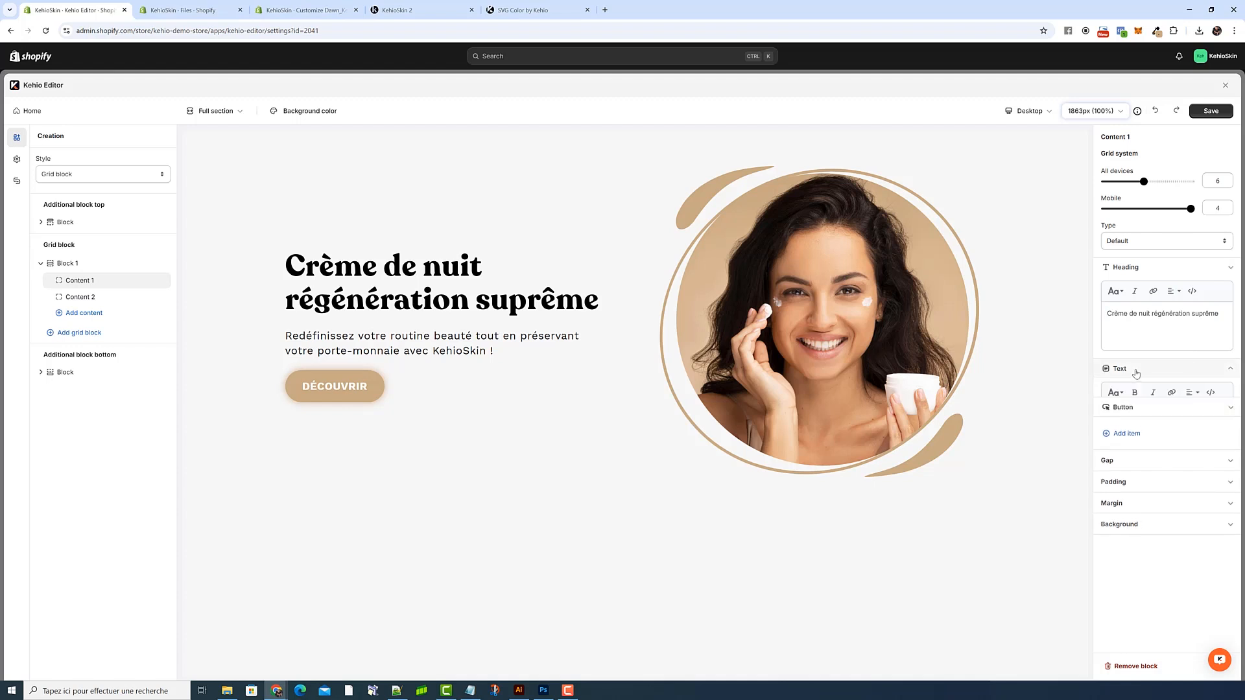
drag(1158, 355, 1084, 316)
click(1210, 311)
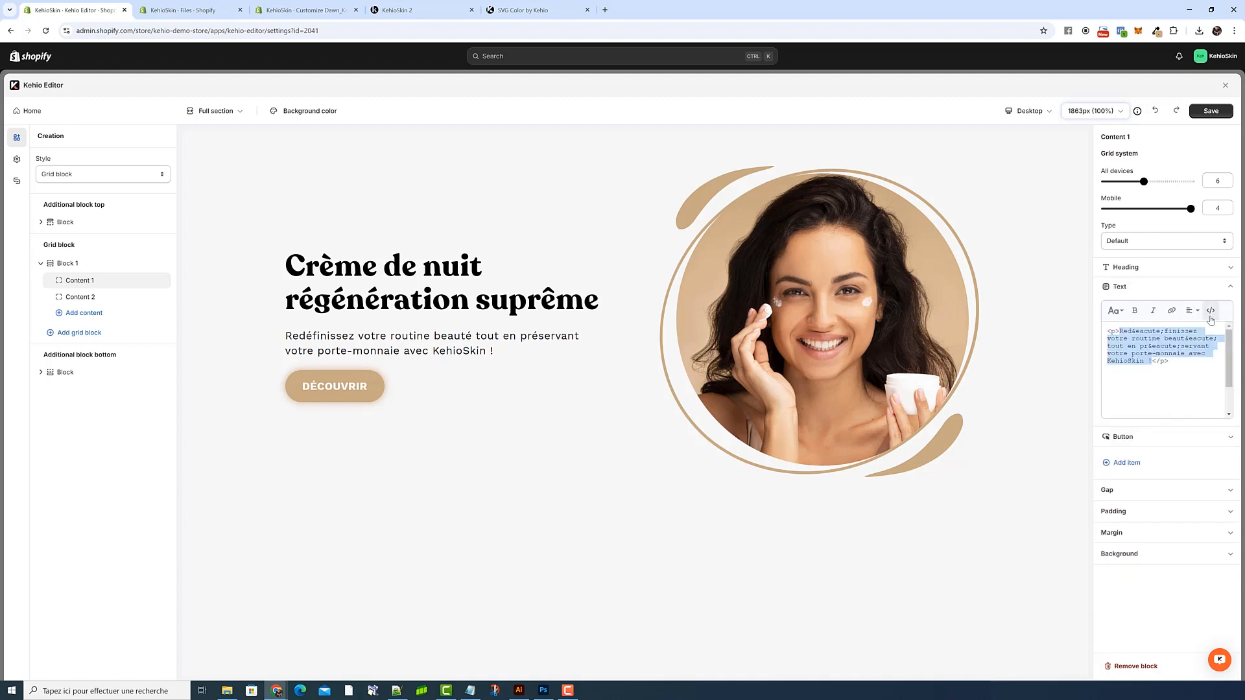
key(ctrl+v)
click(1209, 311)
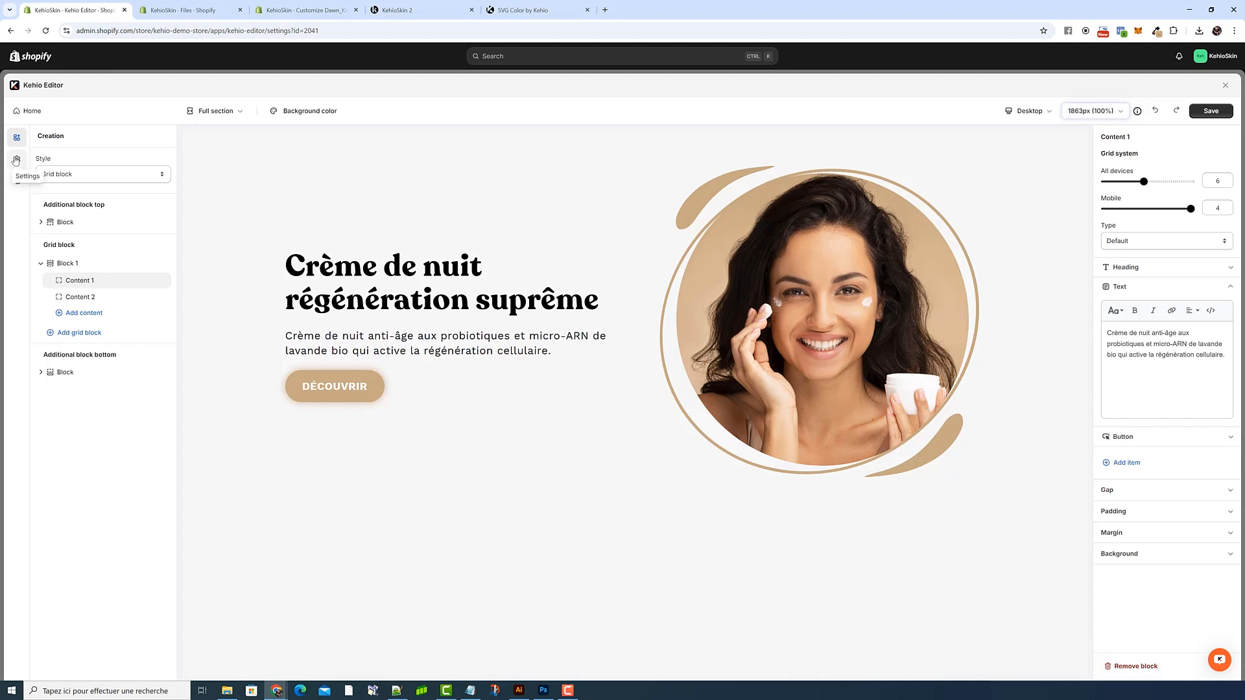
Assign the creation to the KehioSkin 2 product in the integration settings
click(19, 183)
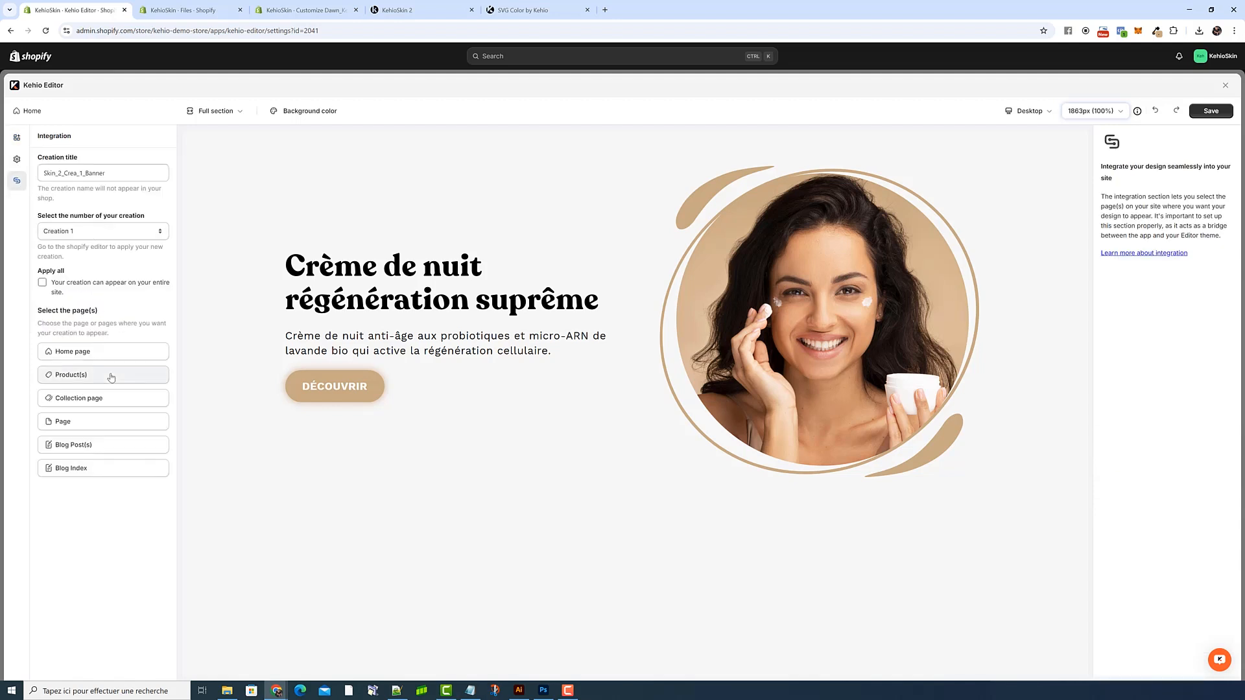
click(73, 374)
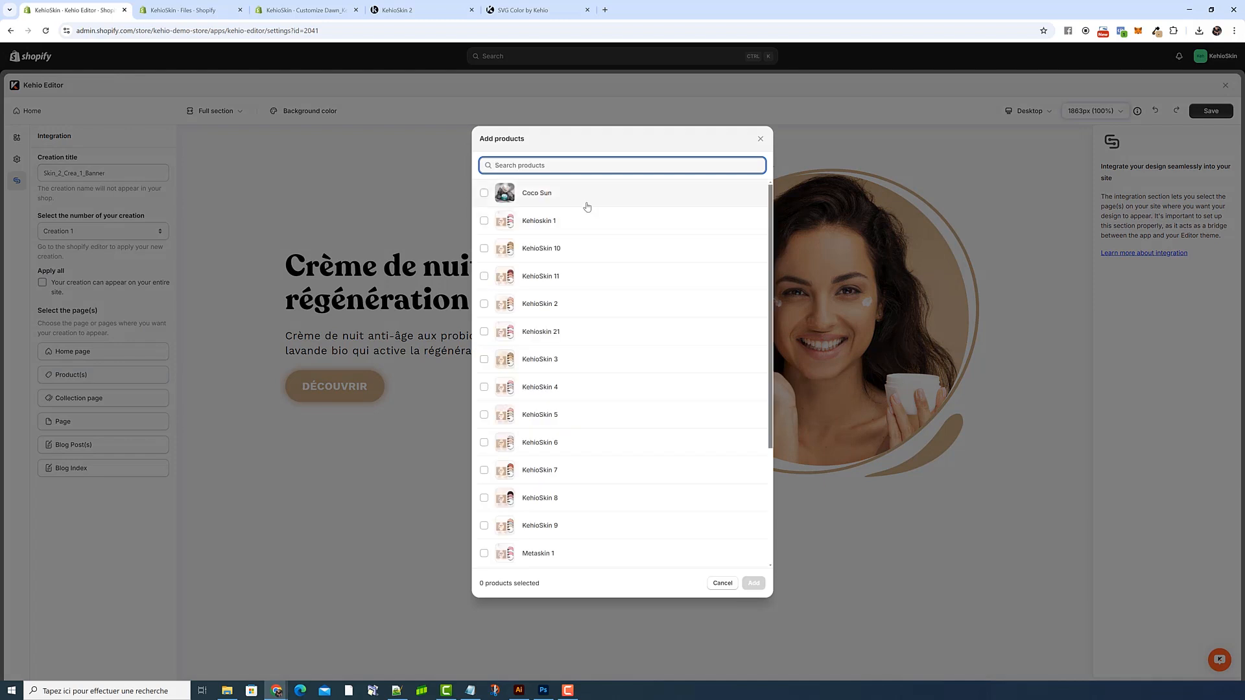
click(576, 303)
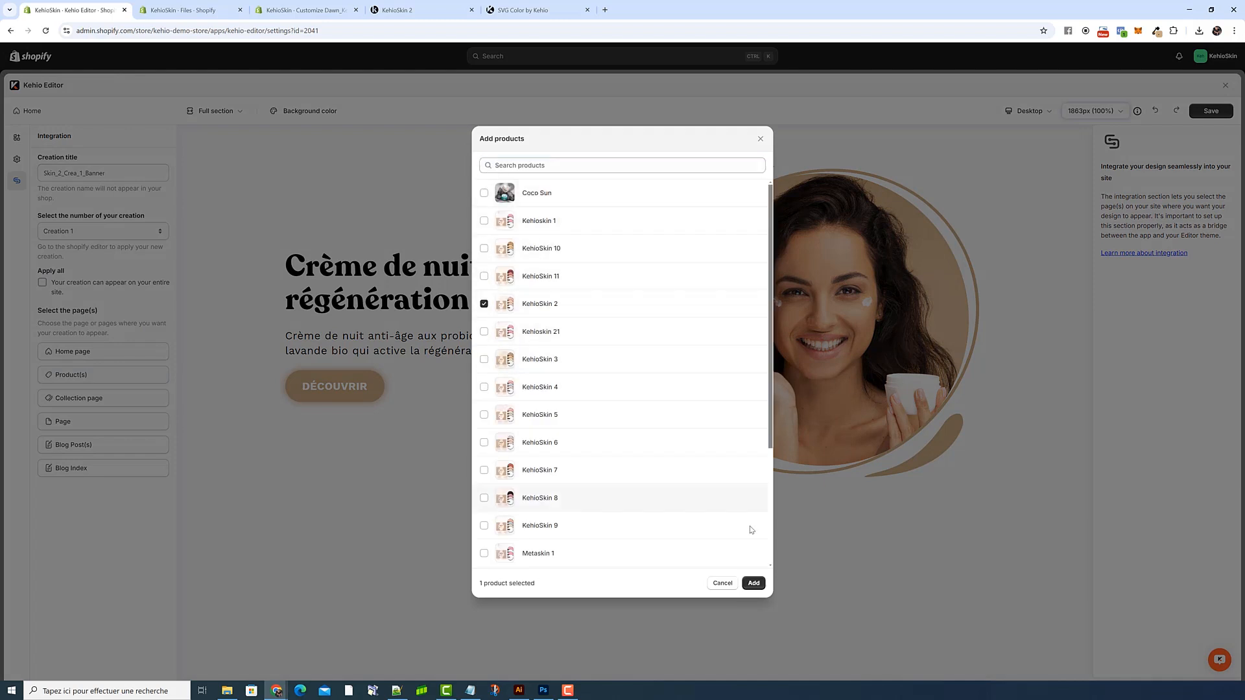
click(752, 582)
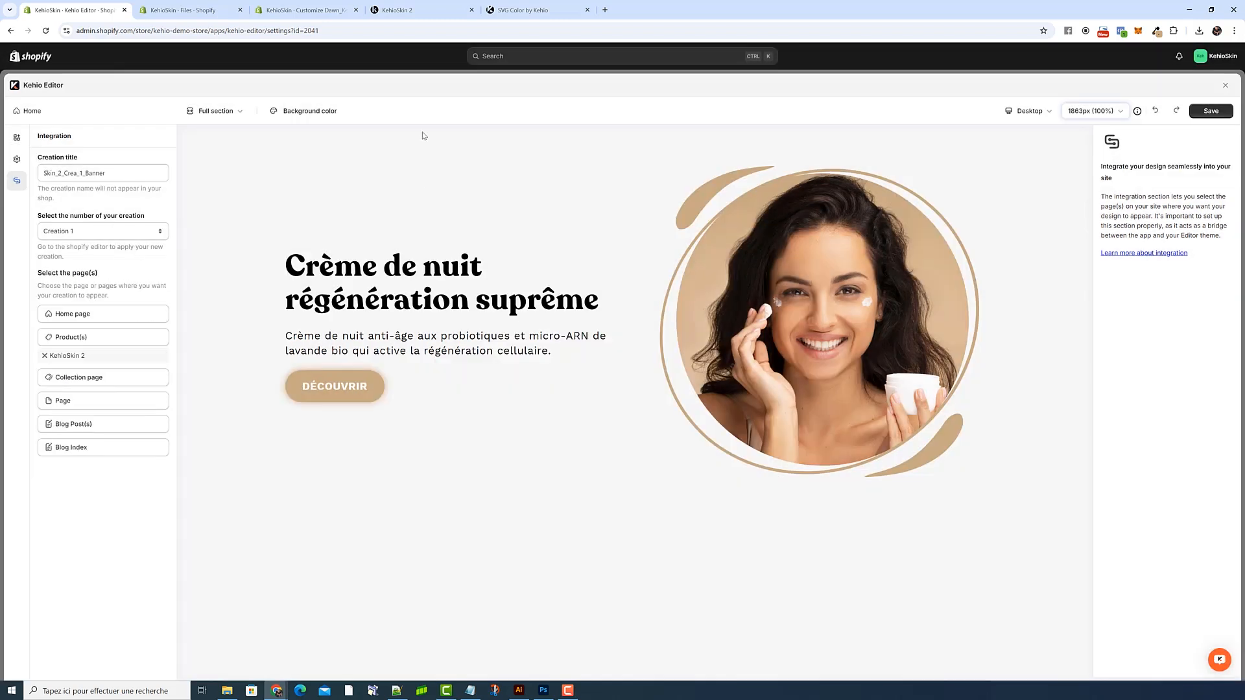
Save the creation in Kehio Editor and reload the KehioSkin 2 product page to view the updated banner
click(419, 17)
scroll(622, 295, up, 5)
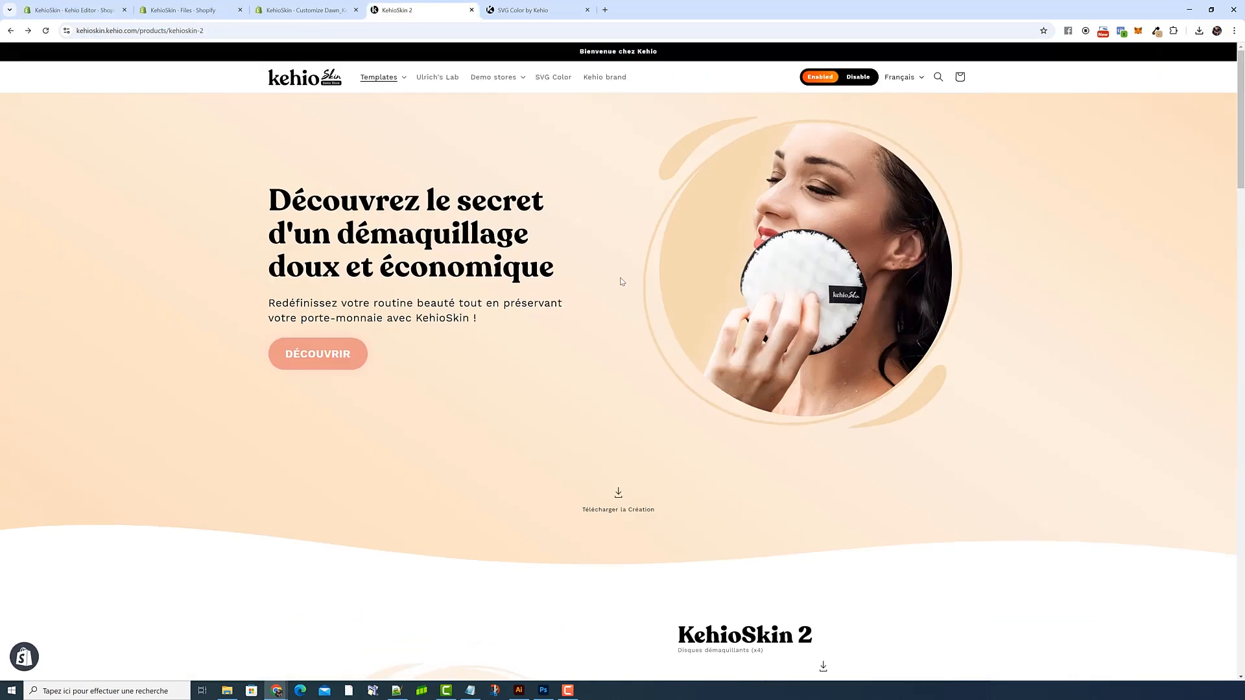
click(75, 10)
click(1204, 112)
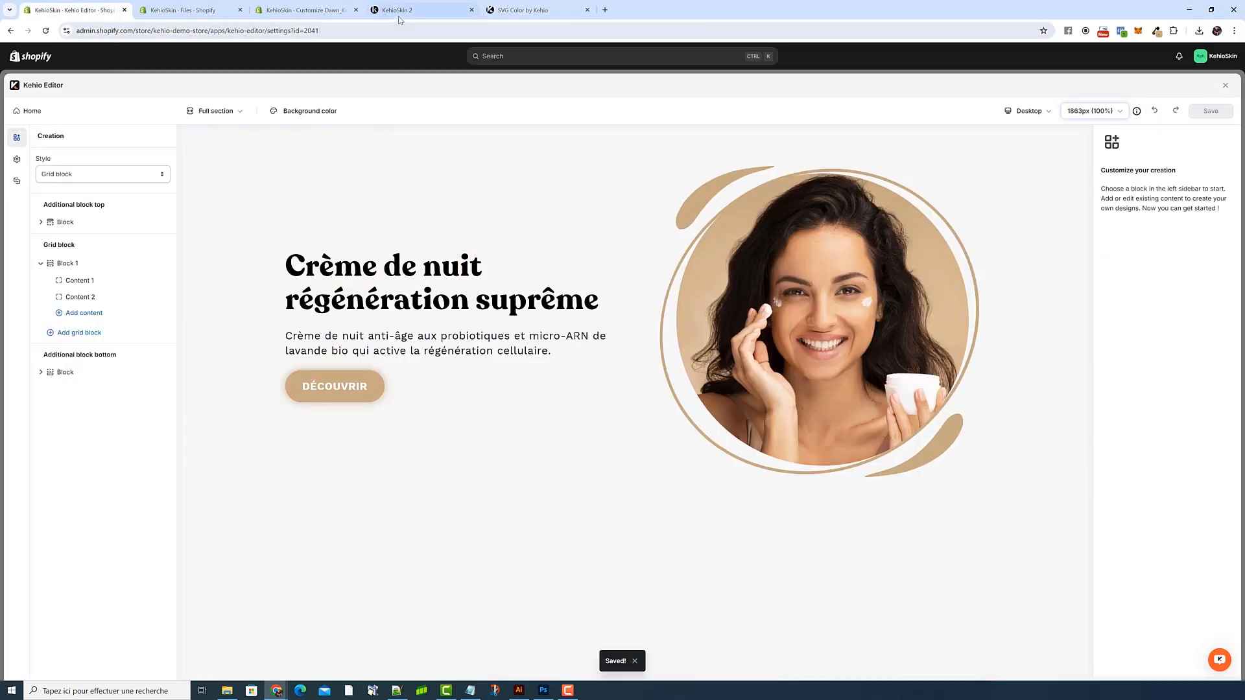
click(415, 9)
click(45, 30)
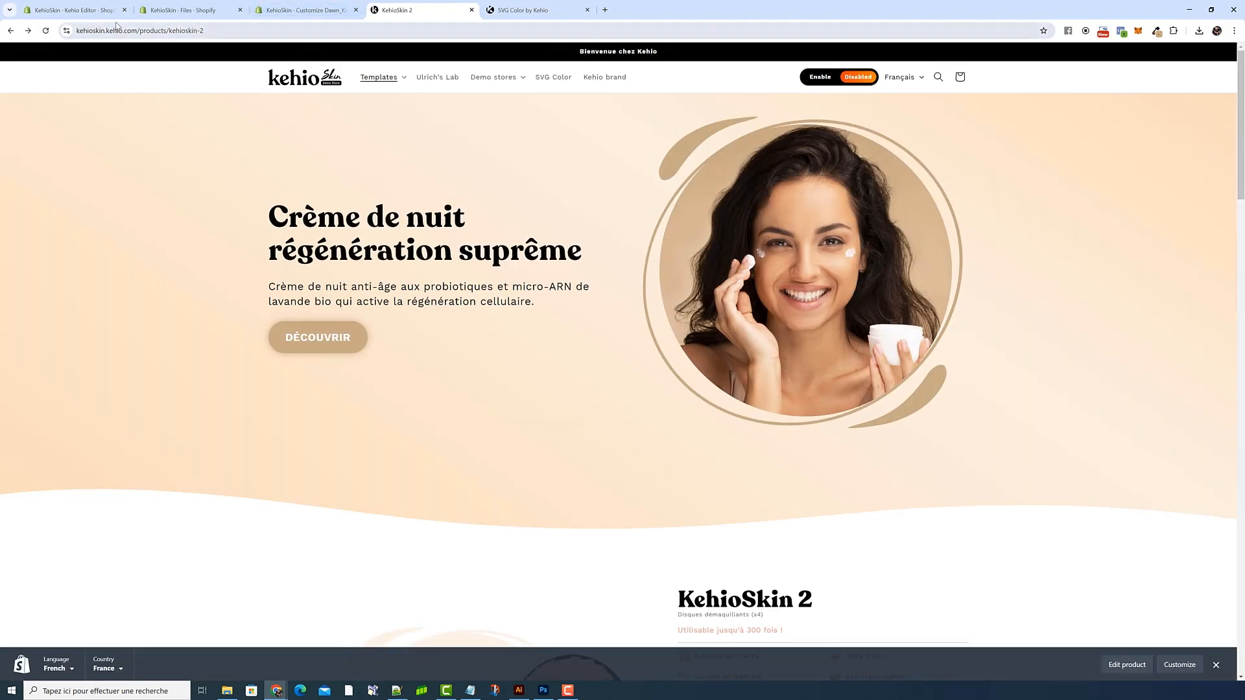
Open the preview background color in Kehio Editor and select its hex value
click(71, 9)
click(285, 110)
click(305, 222)
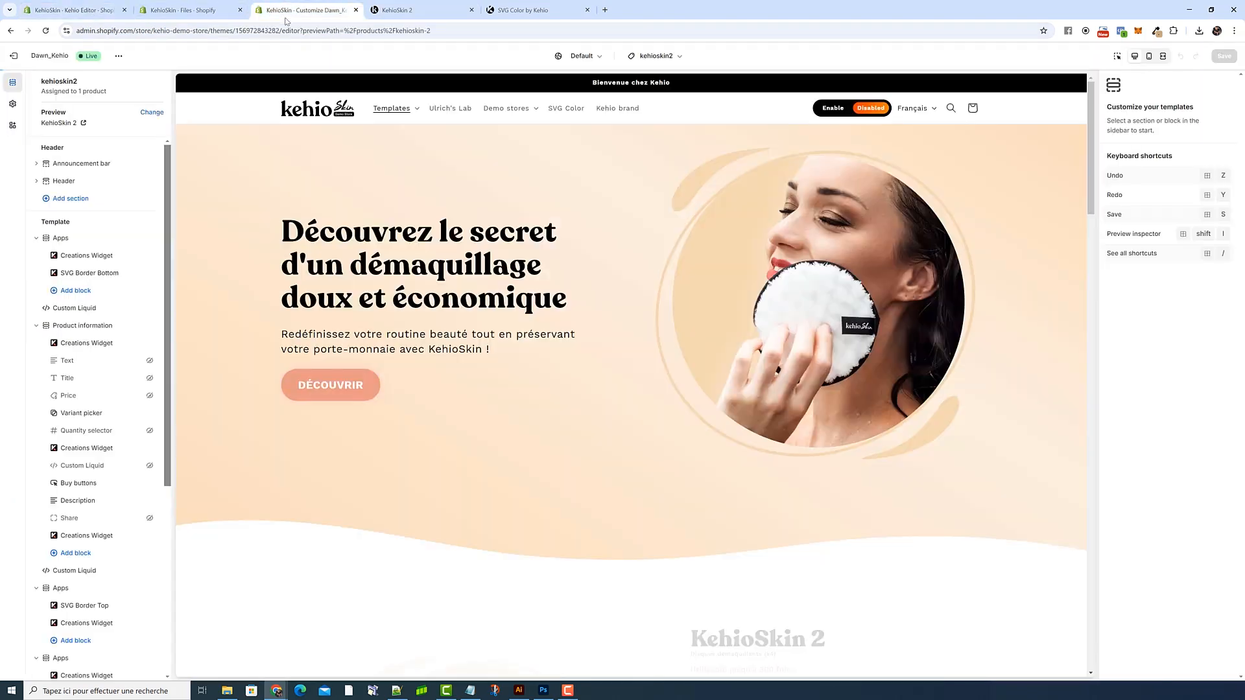
Open the first Creations Widget of the kehioskin2 template in the theme customizer and check its Block 1 creation options
click(302, 9)
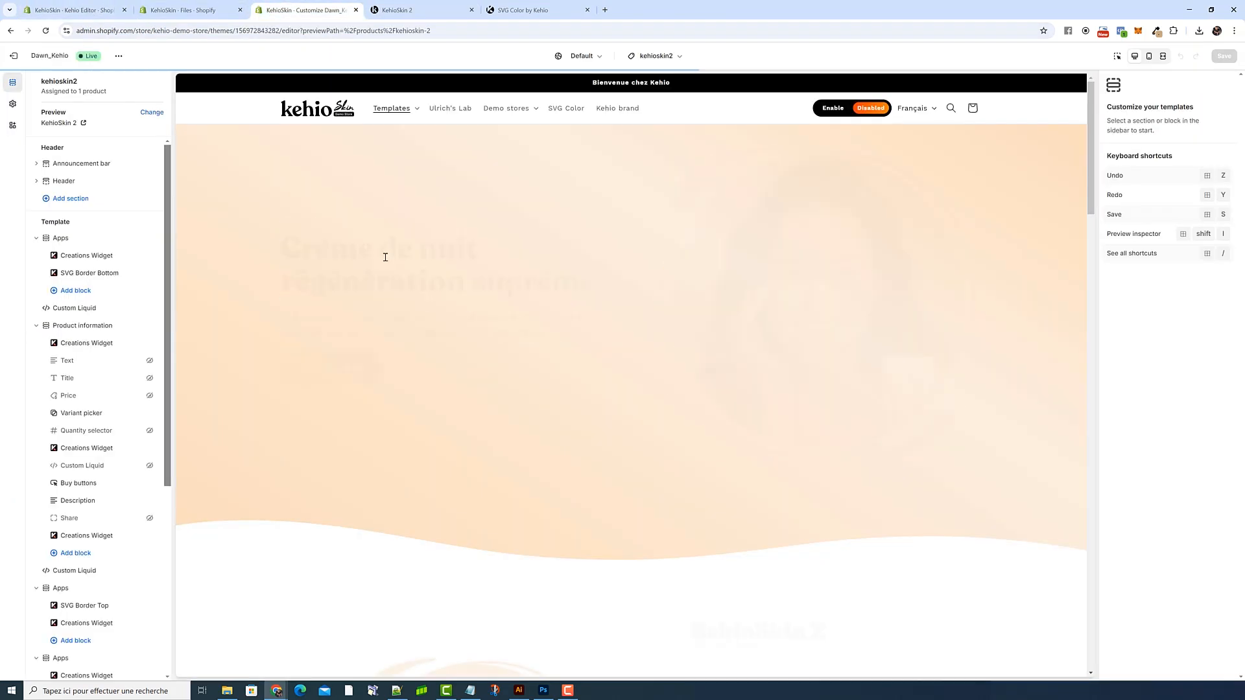
click(87, 259)
click(1138, 127)
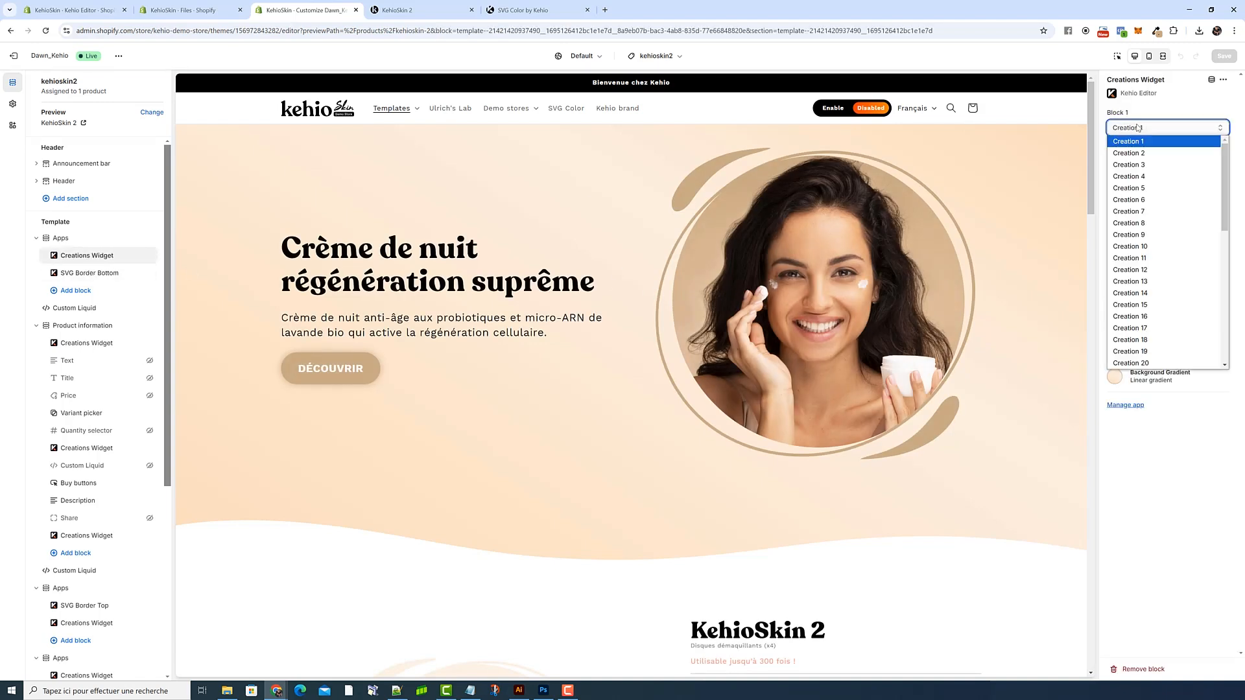
click(1097, 92)
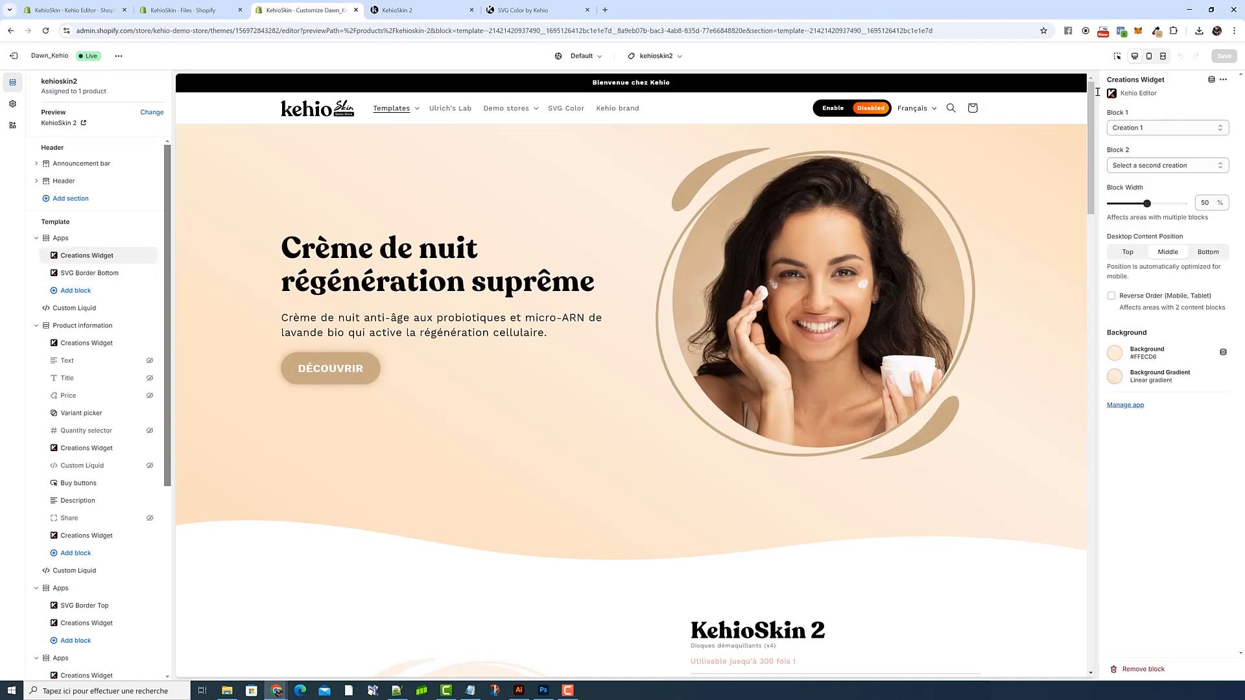
Set the first color stop of the Creations Widget's background gradient to #F7F7F7
click(1118, 382)
click(1152, 214)
text(#F7F7F7)
click(1163, 179)
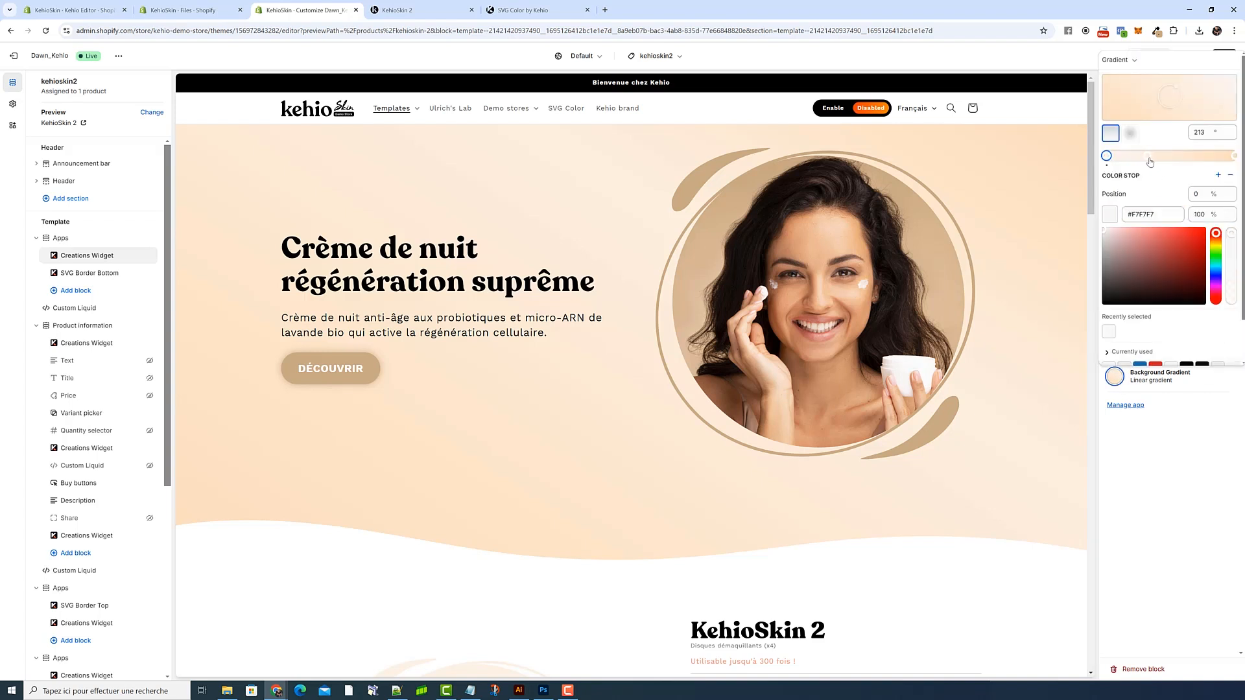
Set the middle color stop of the background gradient, at 35%, to #FFFFFF
click(1147, 156)
click(1152, 214)
text(#BF9B71)
drag(1125, 242, 1096, 218)
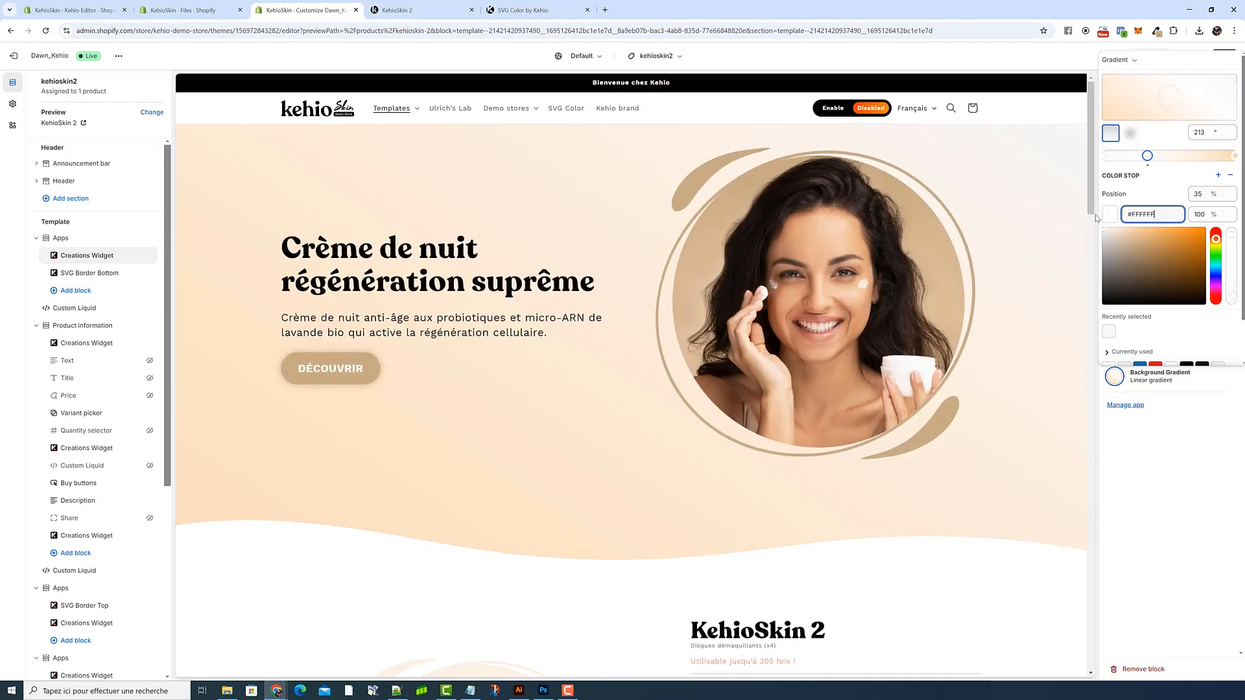
click(1096, 218)
click(1114, 376)
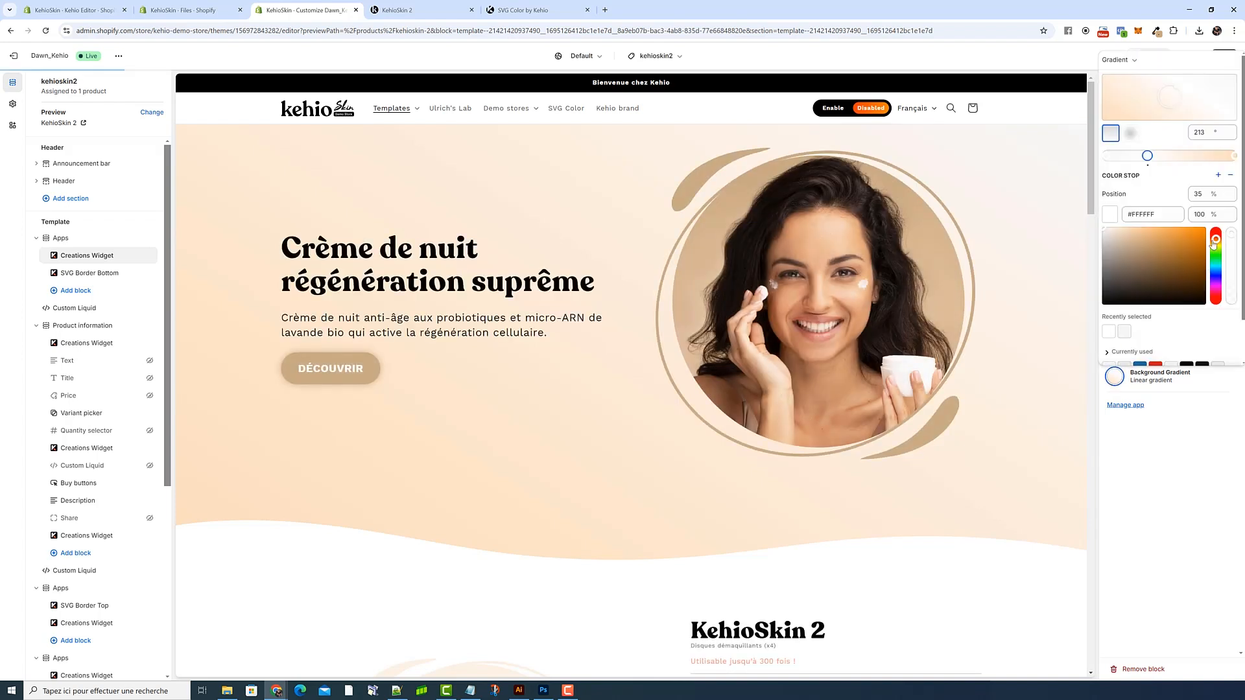
Set the last color stop of the background gradient, at 100%, to #F7F7F7 and close the color picker
click(1235, 157)
drag(1163, 214, 1121, 216)
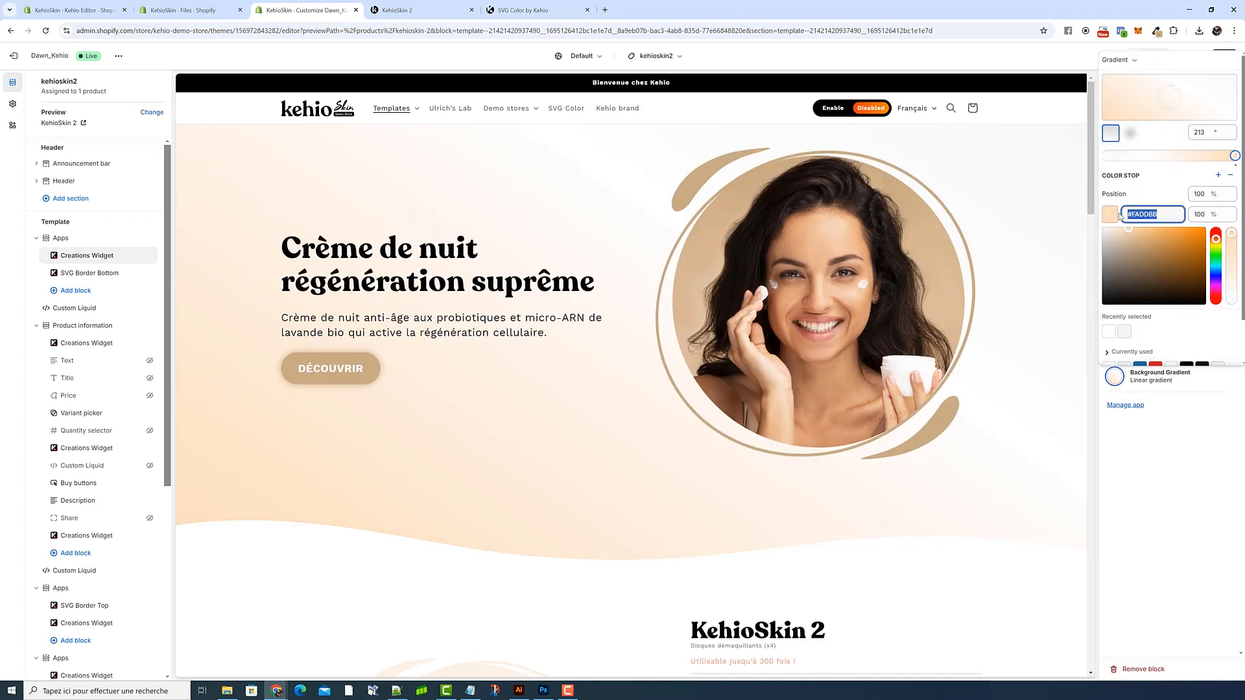
text(#F7F7F7)
click(1159, 200)
click(1034, 259)
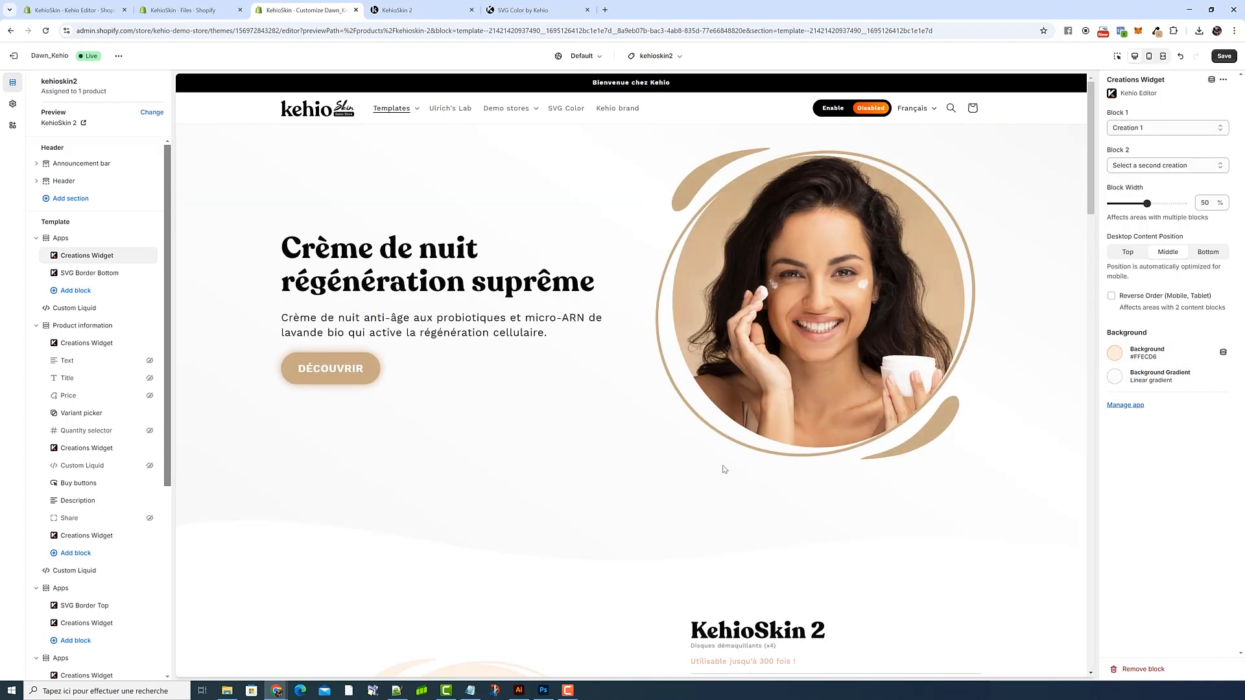
Change the SVG Border Bottom block's template to Waves Opacity and check the available border templates
click(97, 274)
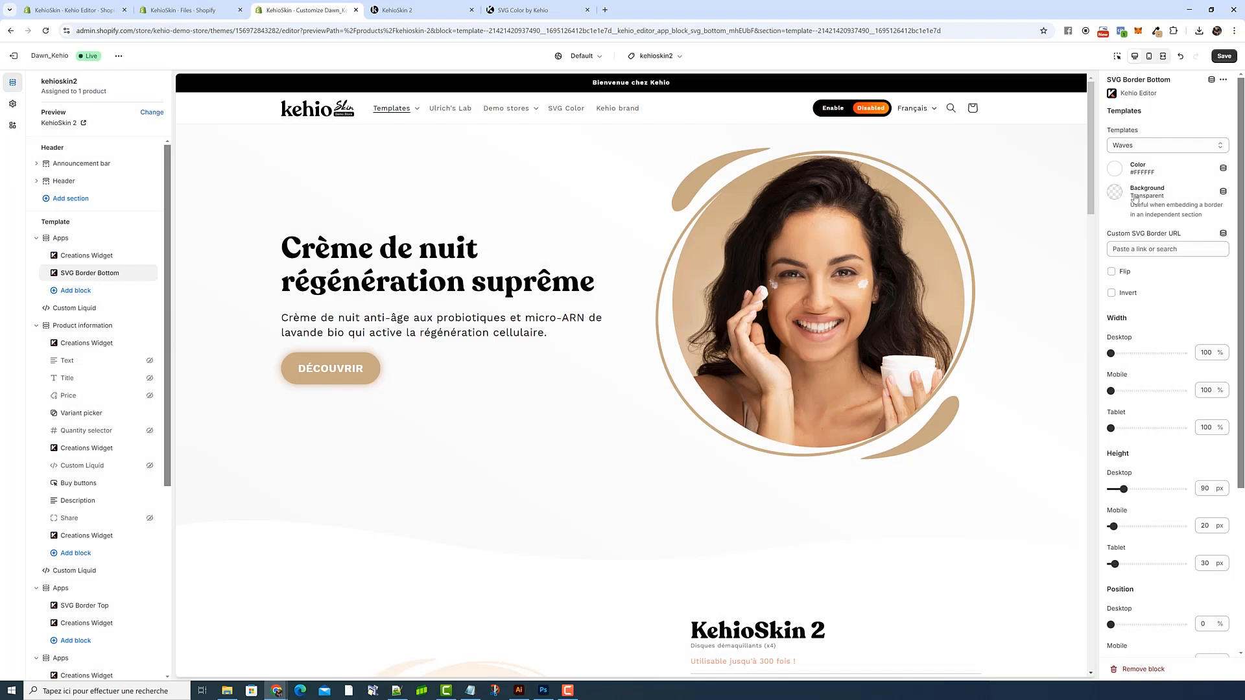
click(1139, 144)
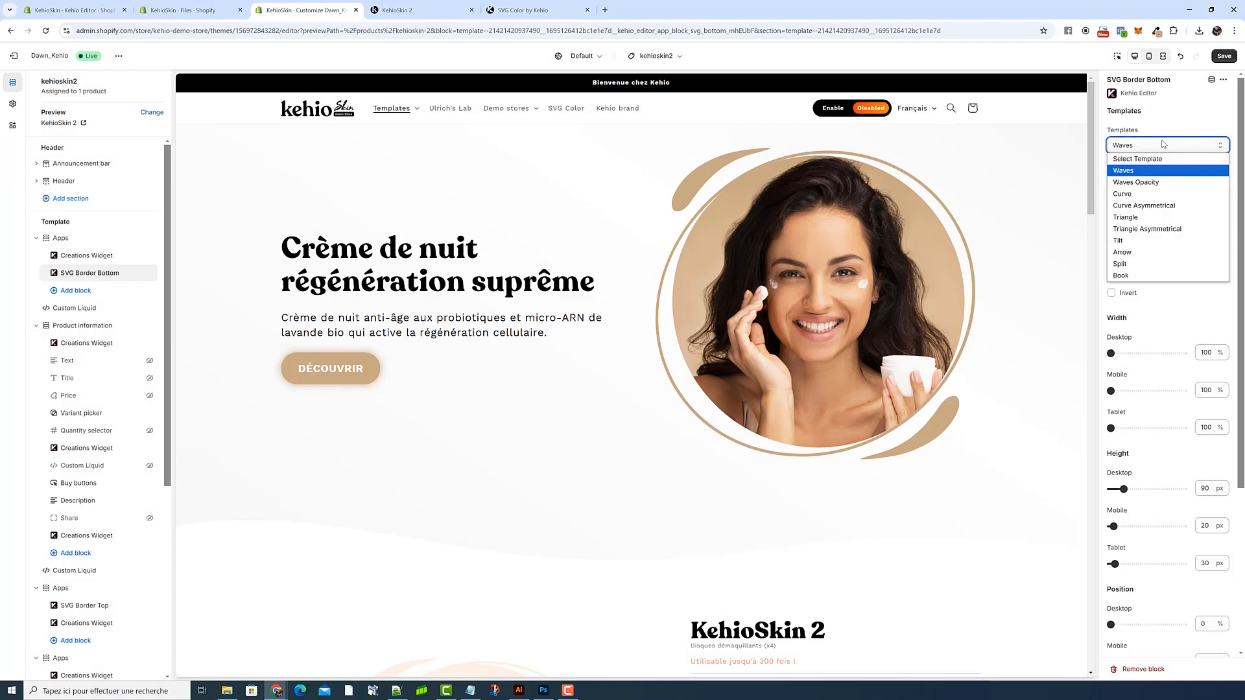
click(1159, 181)
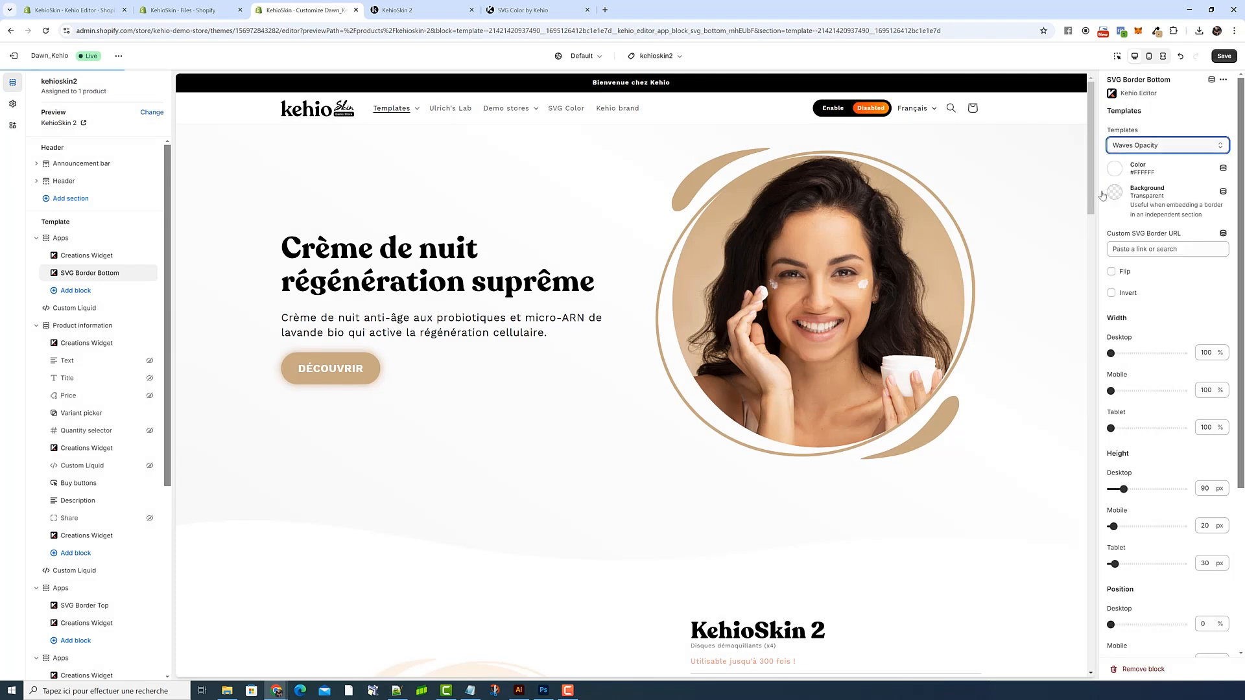
click(1177, 146)
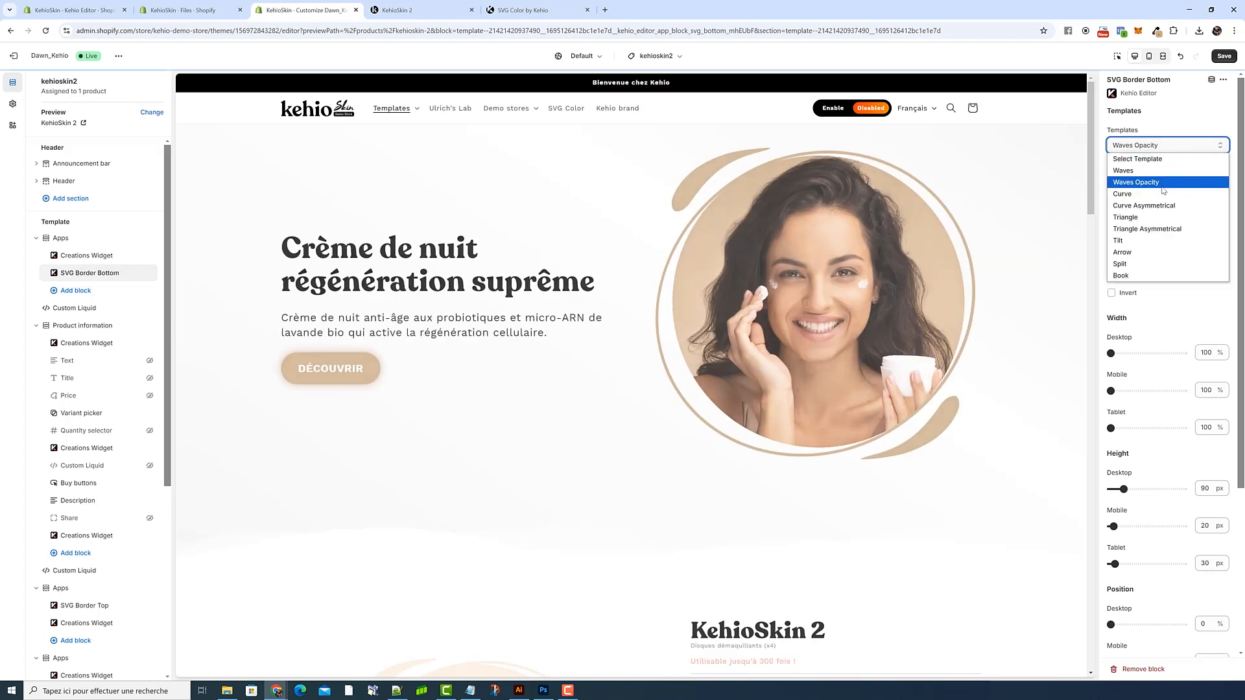
click(1166, 129)
scroll(1184, 322, down, 3)
scroll(1188, 364, up, 4)
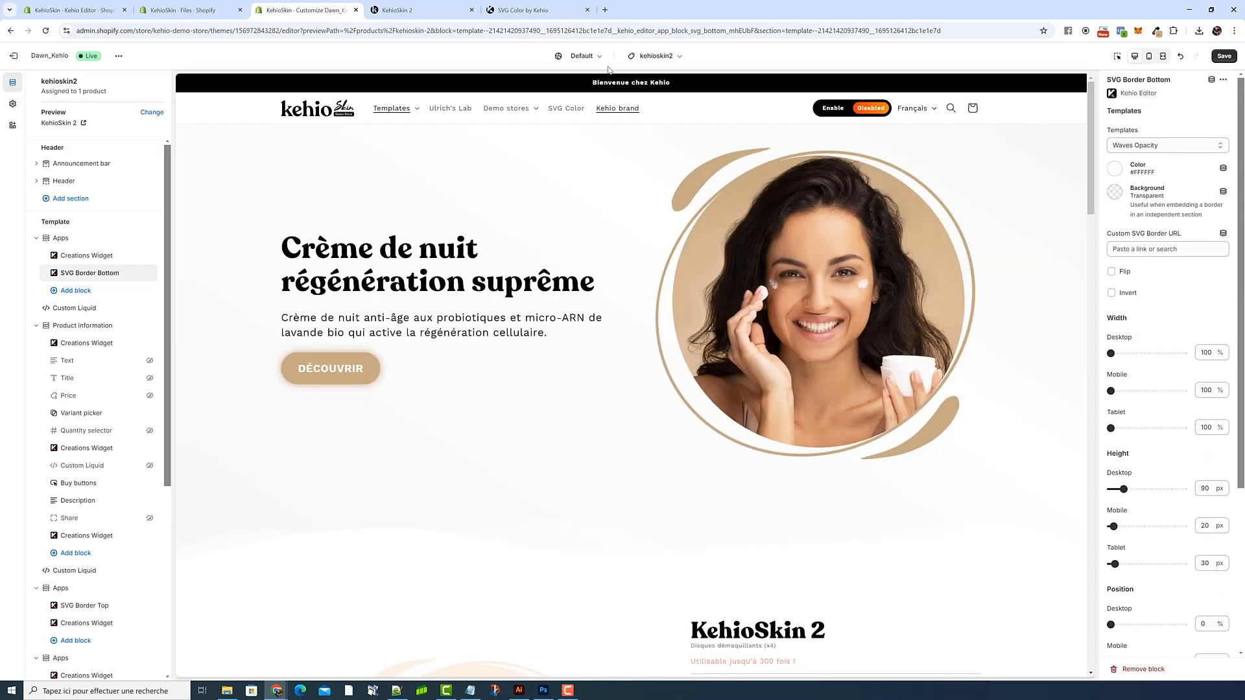
On the storefront's KehioSkin 5 product page, enable the download options and download the border below the banner
click(407, 11)
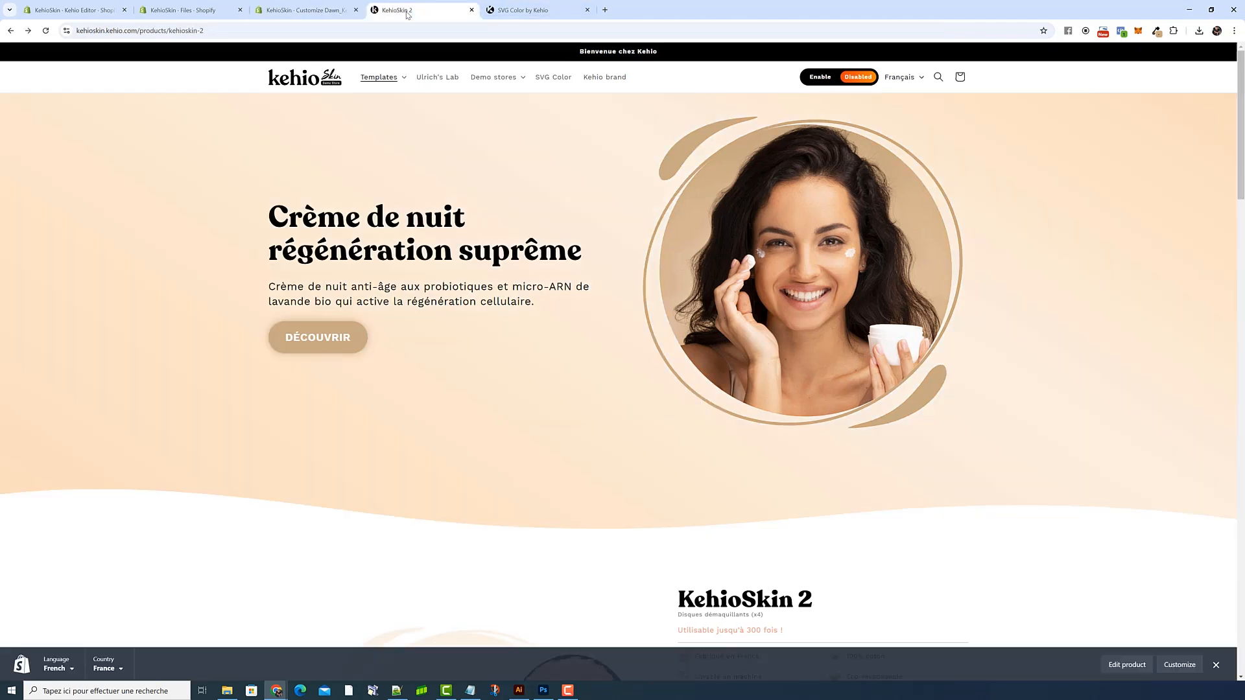
click(380, 77)
click(397, 173)
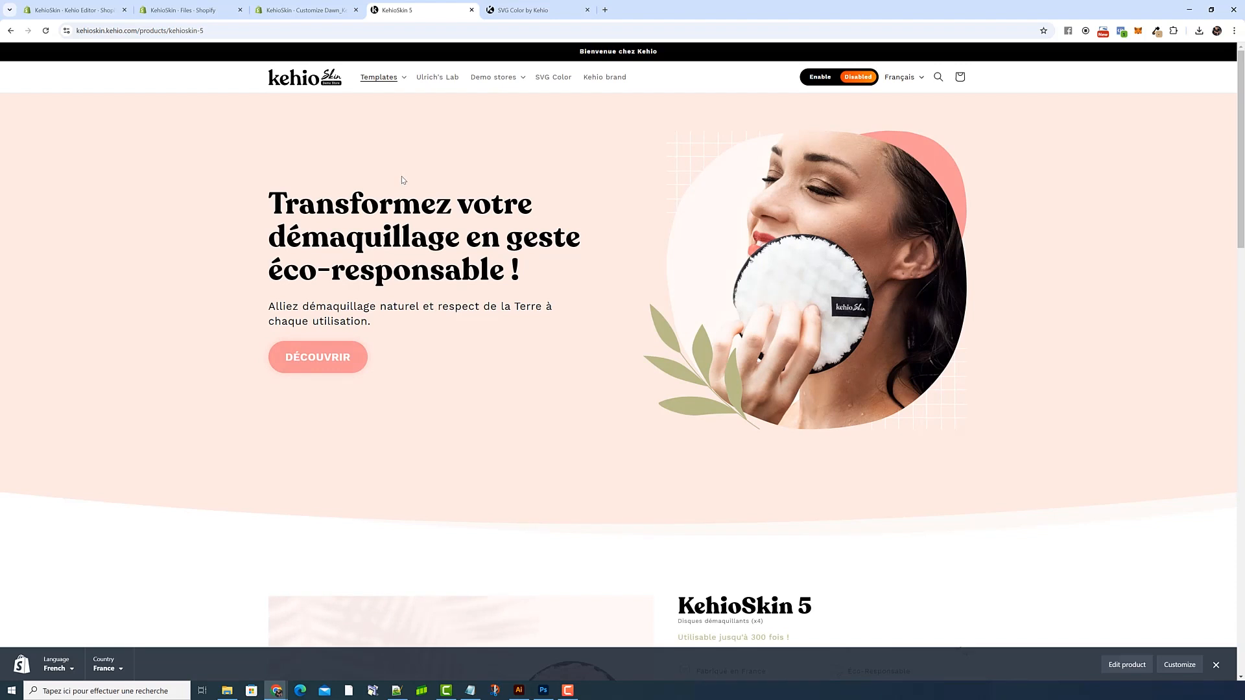
middle_click(503, 79)
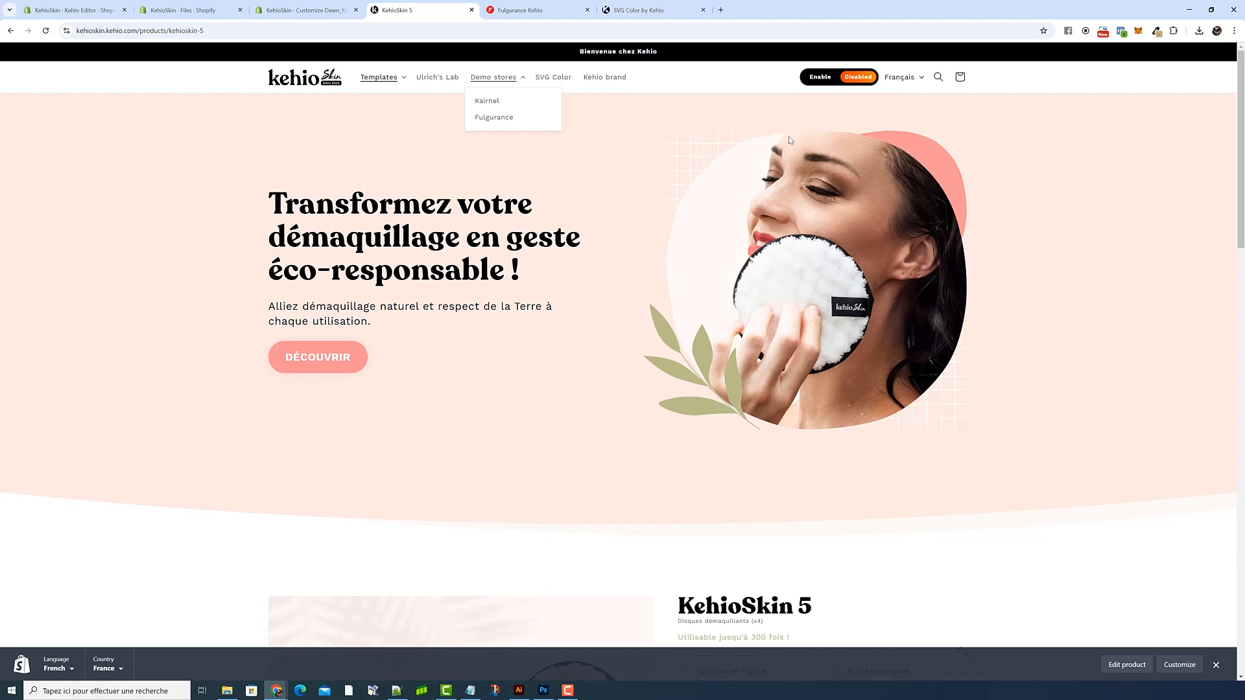
click(821, 78)
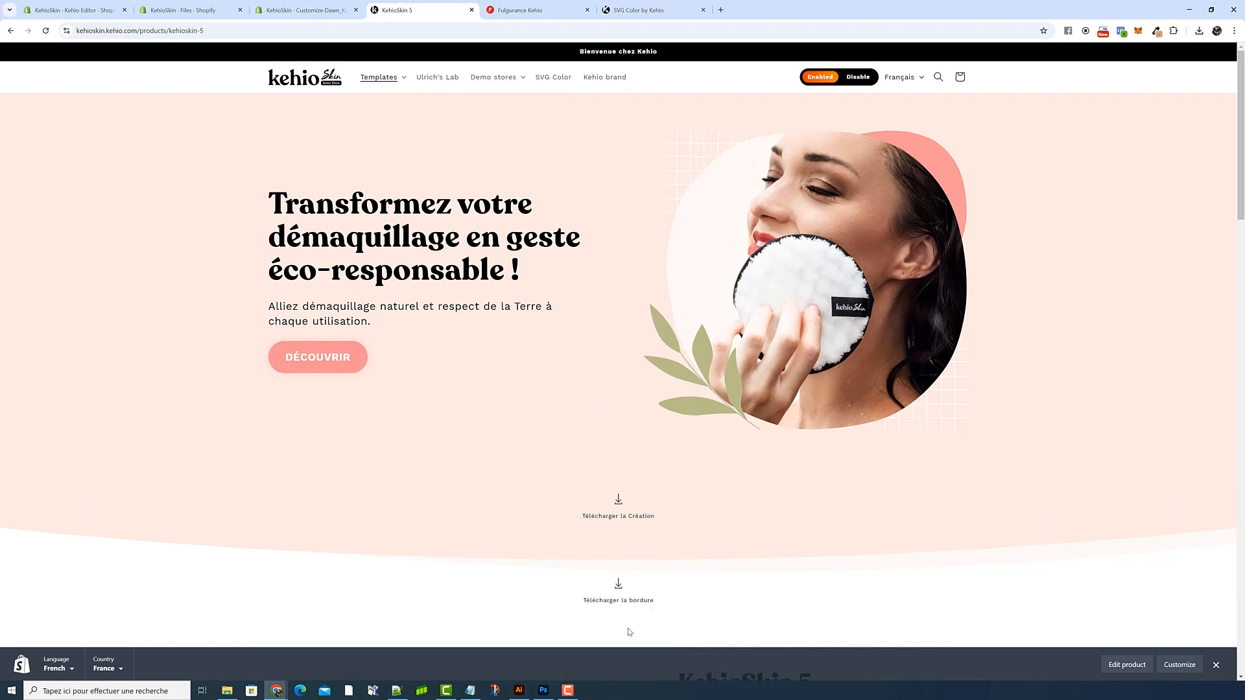
click(619, 599)
Upload the downloaded border SVG to the Shopify Files and copy its link
click(185, 10)
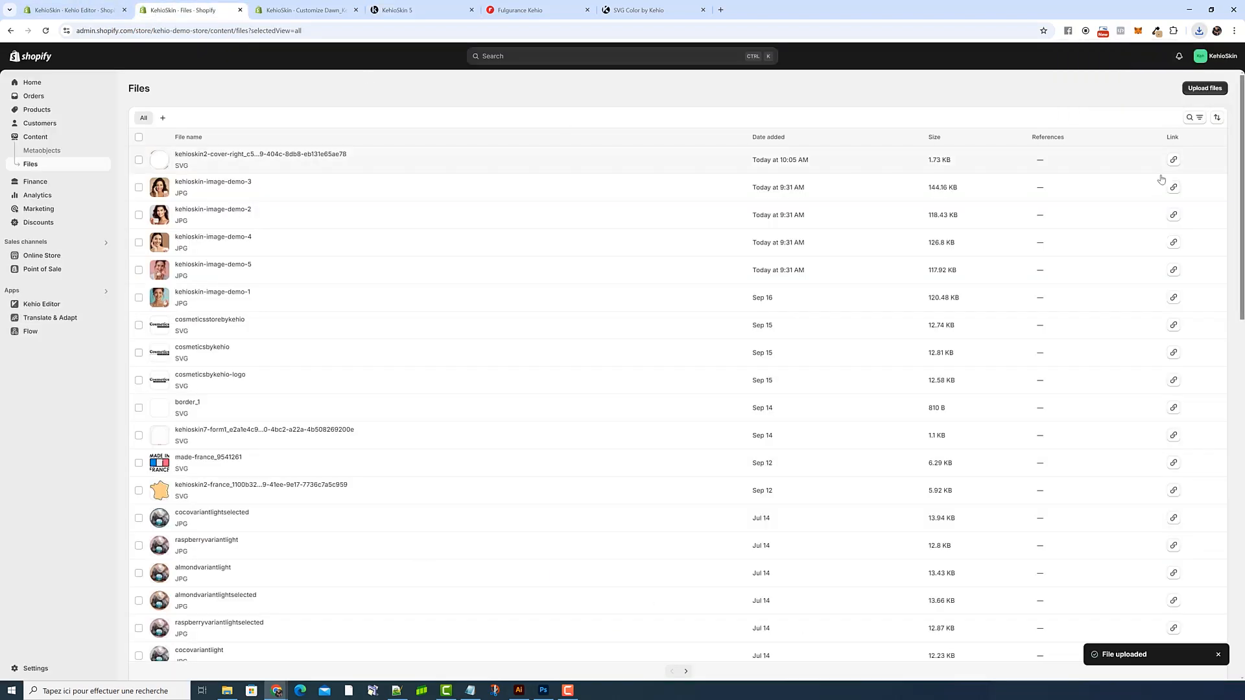
click(1200, 89)
click(525, 191)
click(667, 406)
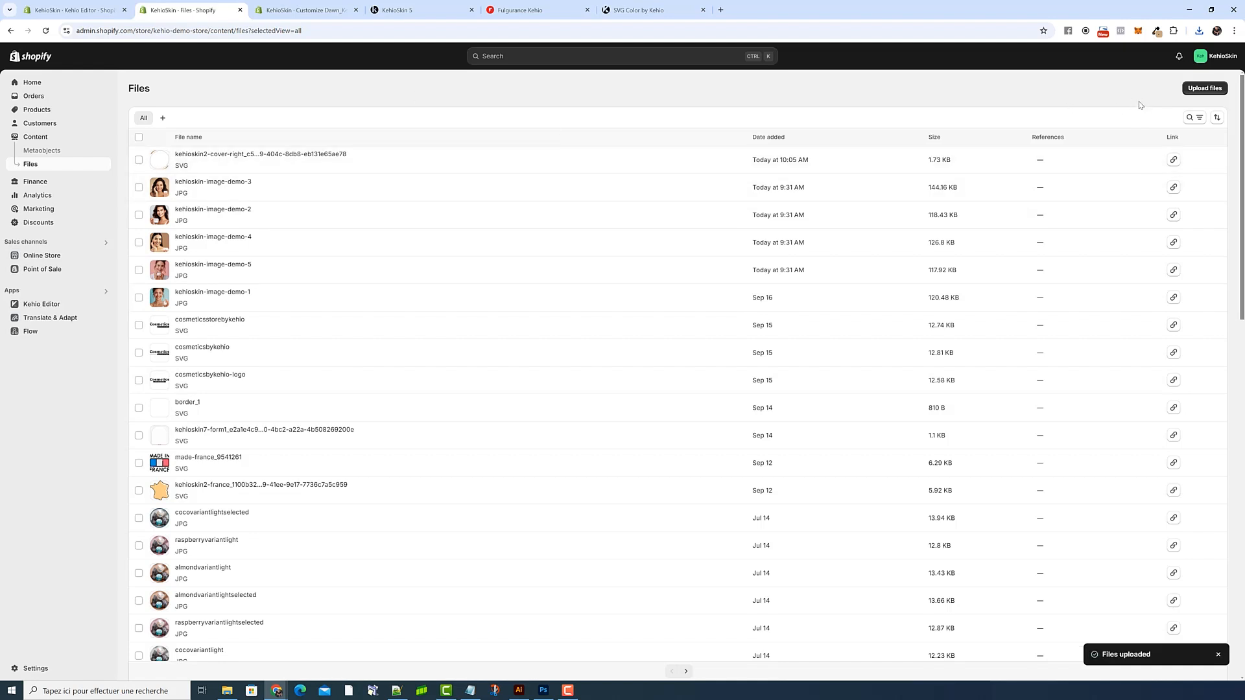
click(1172, 159)
Paste the uploaded SVG's link as the Custom SVG Border URL of the SVG Border Bottom block in the theme customizer
click(304, 9)
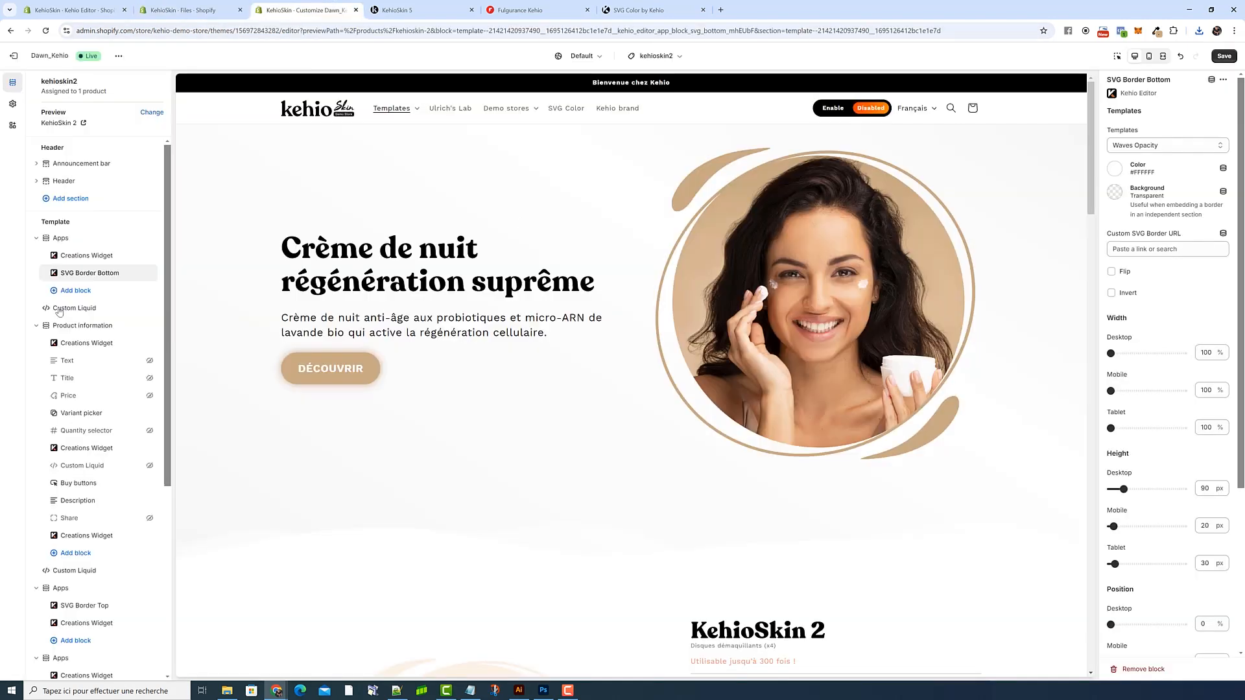
click(1141, 248)
key(ctrl+v)
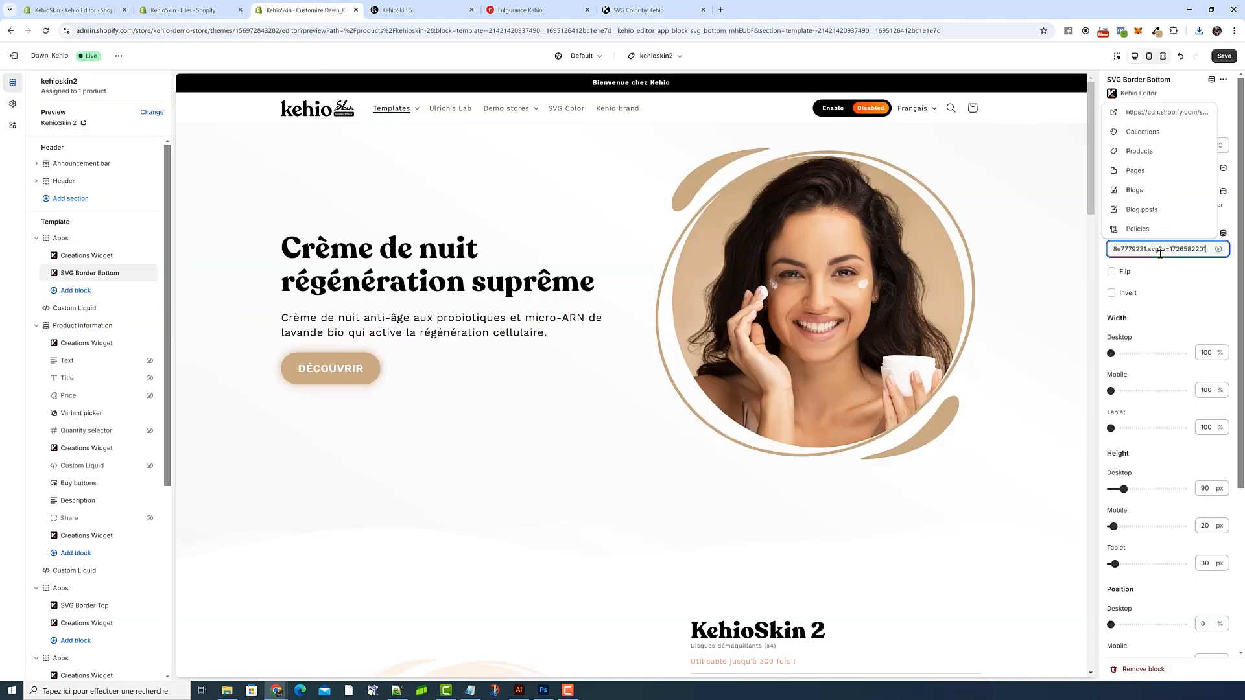
click(1172, 218)
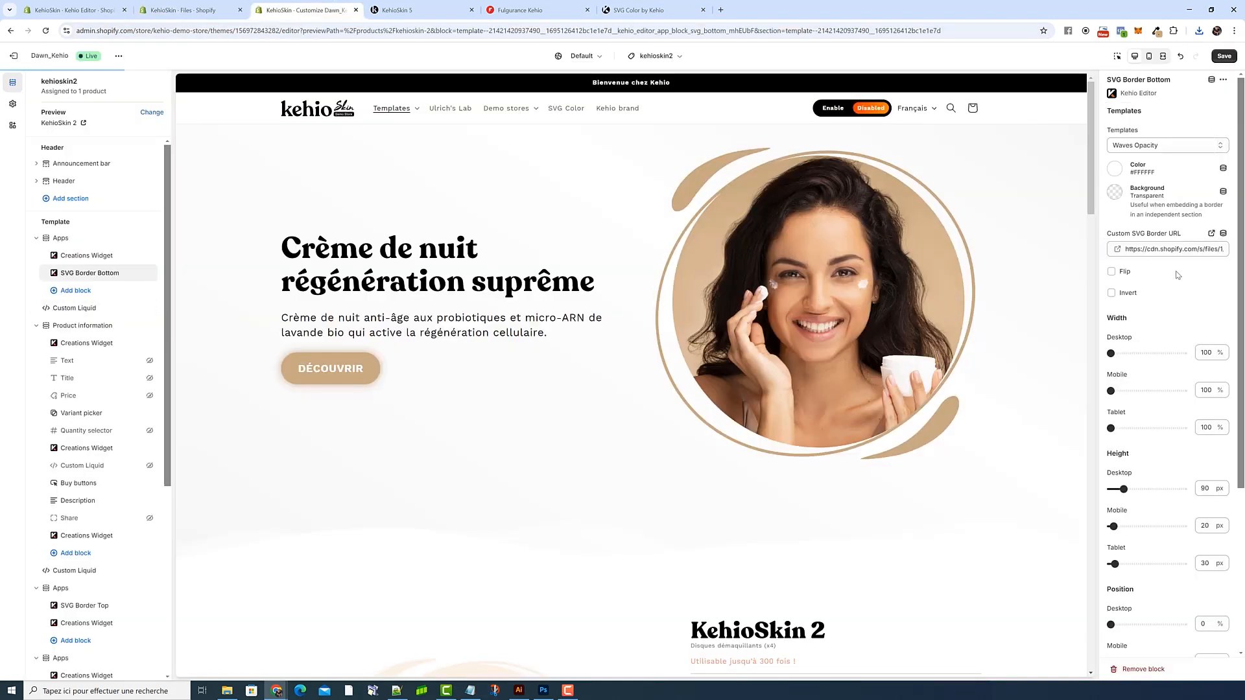